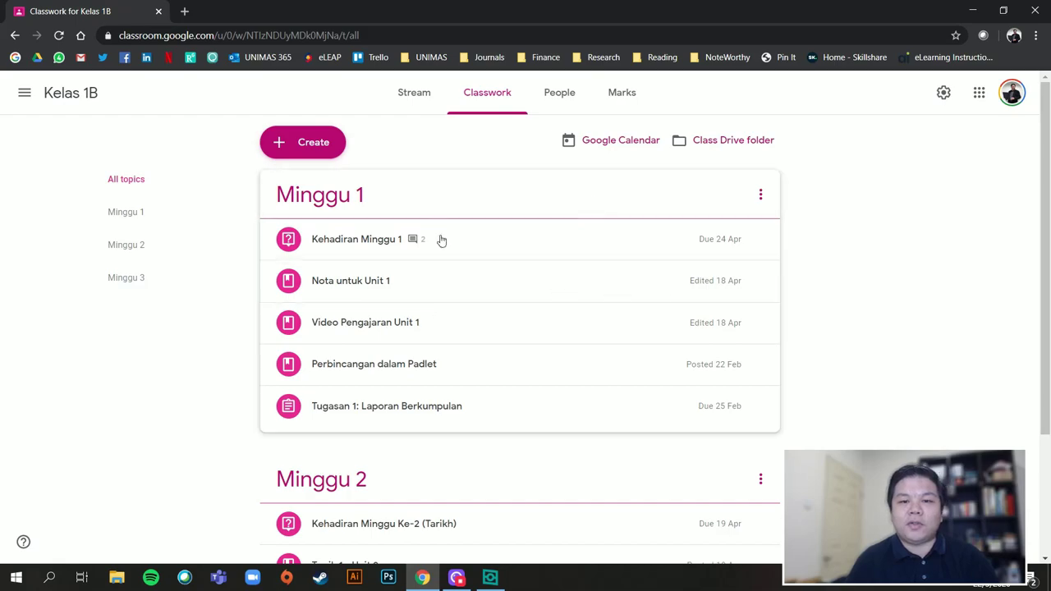
Step: Create a new assignment for the class titled "Tugasan karangan 1"
left_click(305, 157)
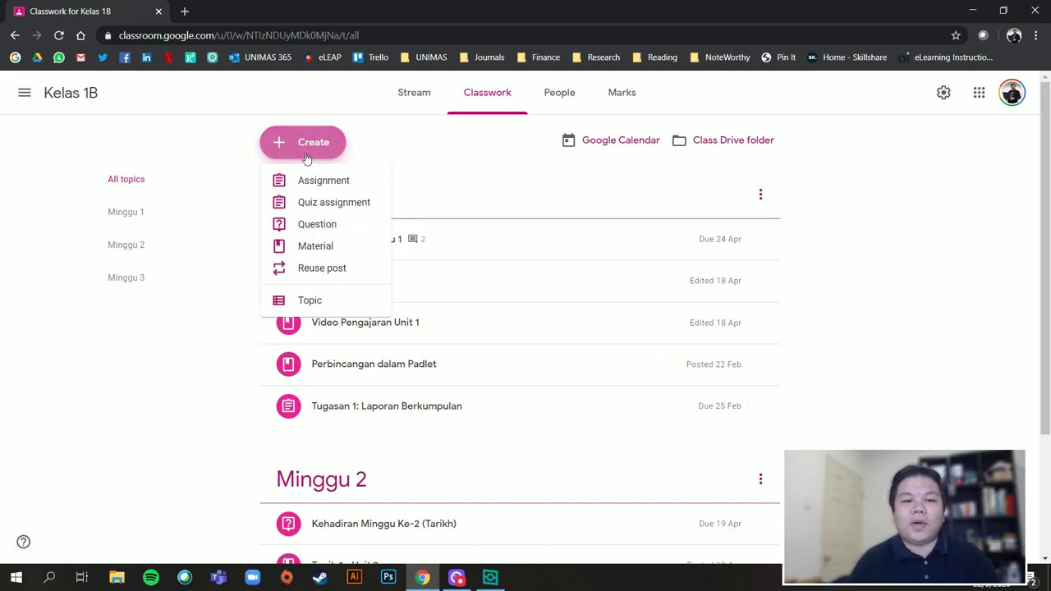
left_click(336, 188)
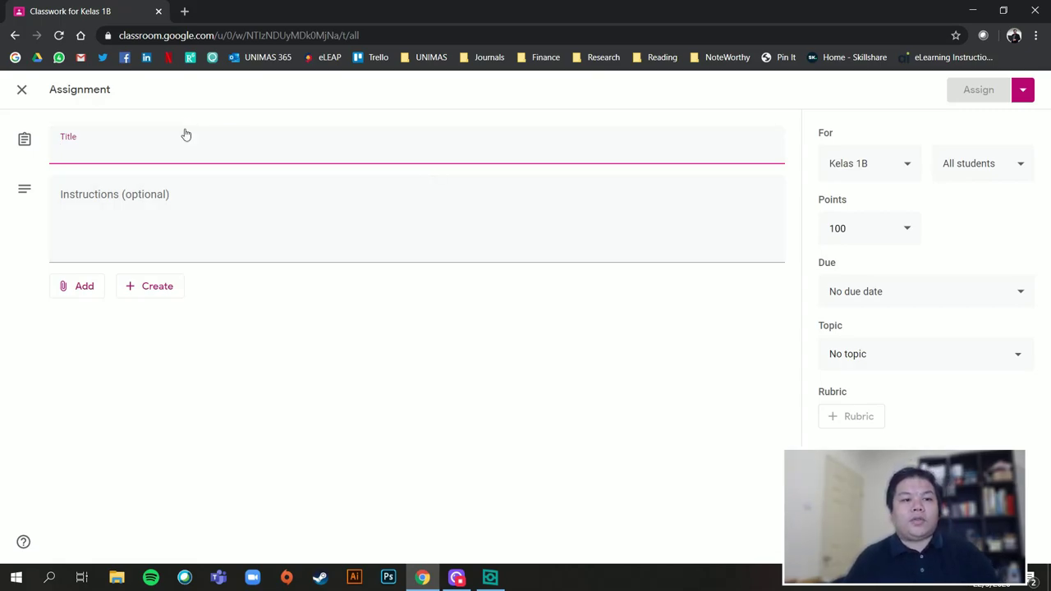
type("T")
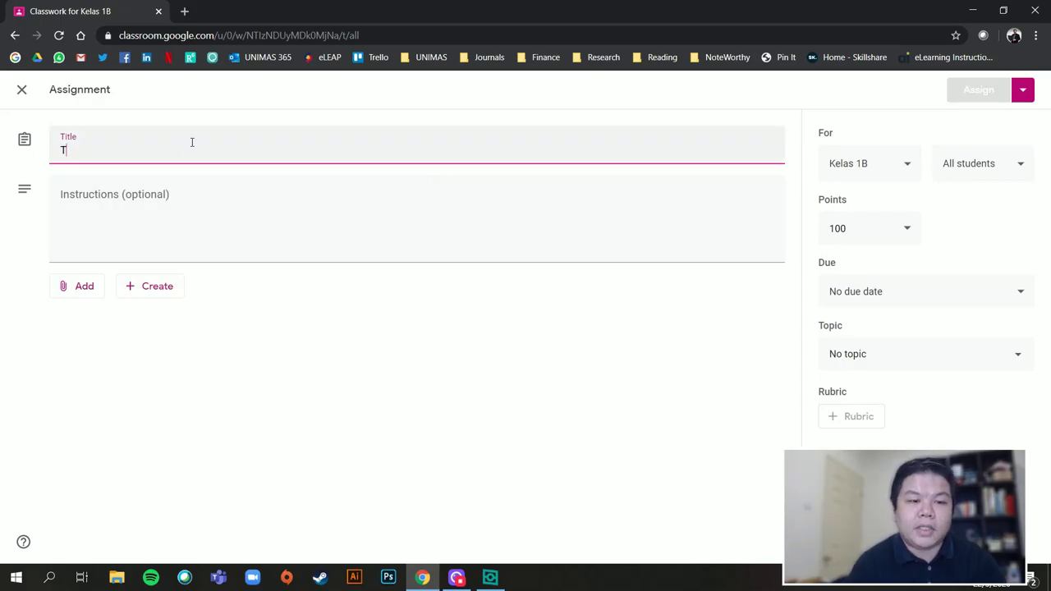
type("ugasan karangan 1")
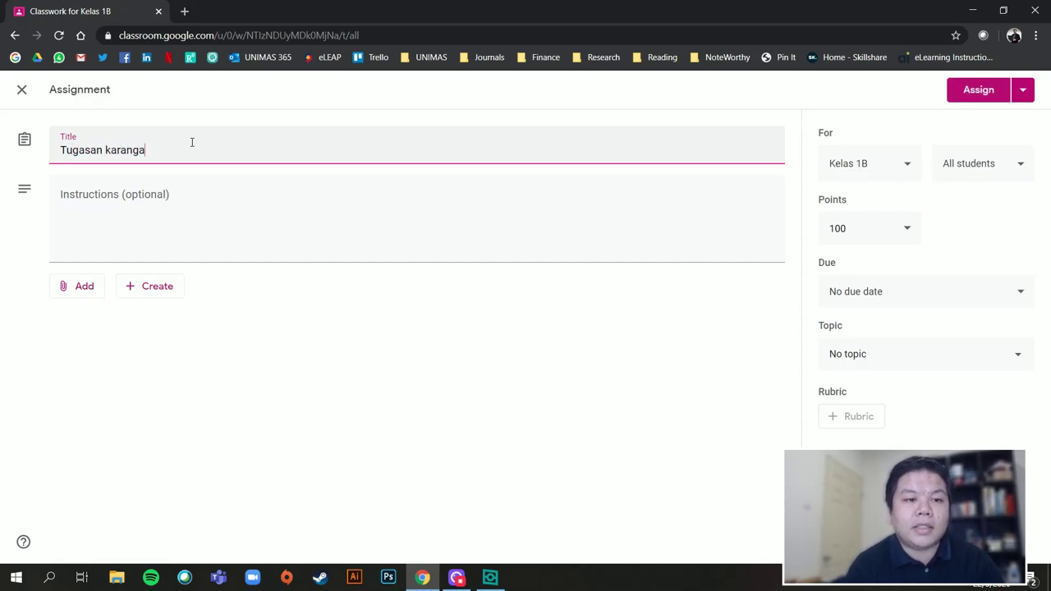
Step: Enter the assignment instructions "Sila hantar karangan anda melalui Google Docs. Karangan anda tidak perlu lebih daripada 150 patah perkataan."
left_click(239, 206)
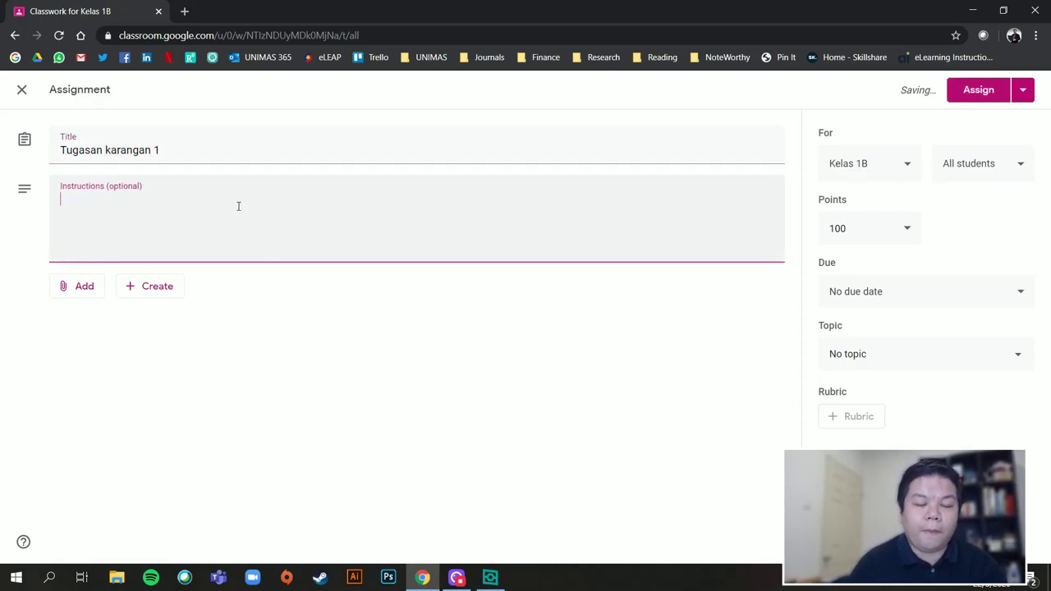
type("Sila hantar karangan anda")
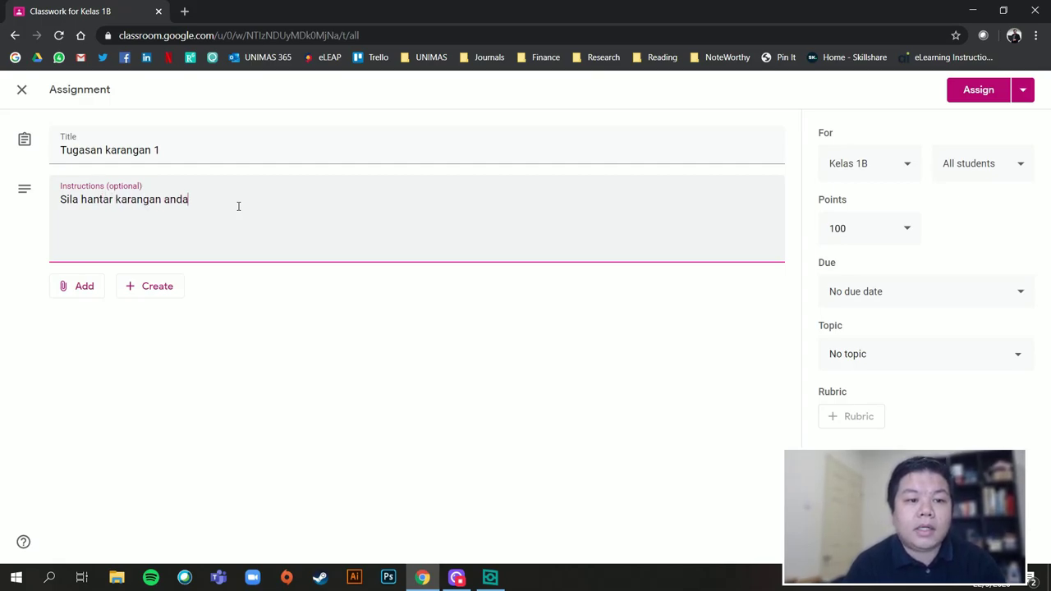
type(" melalui Goog")
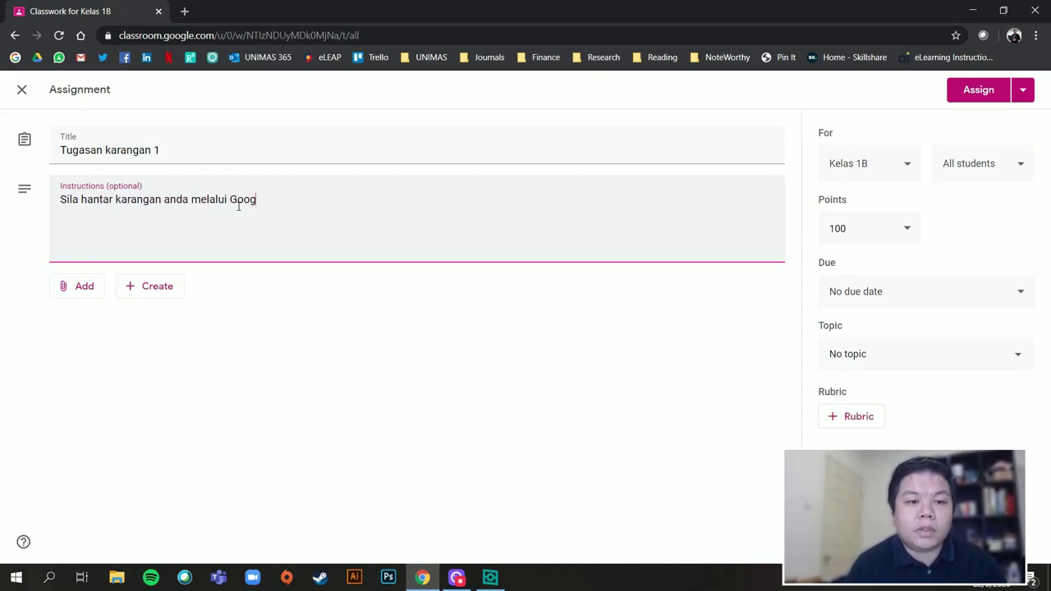
type("le Docs.")
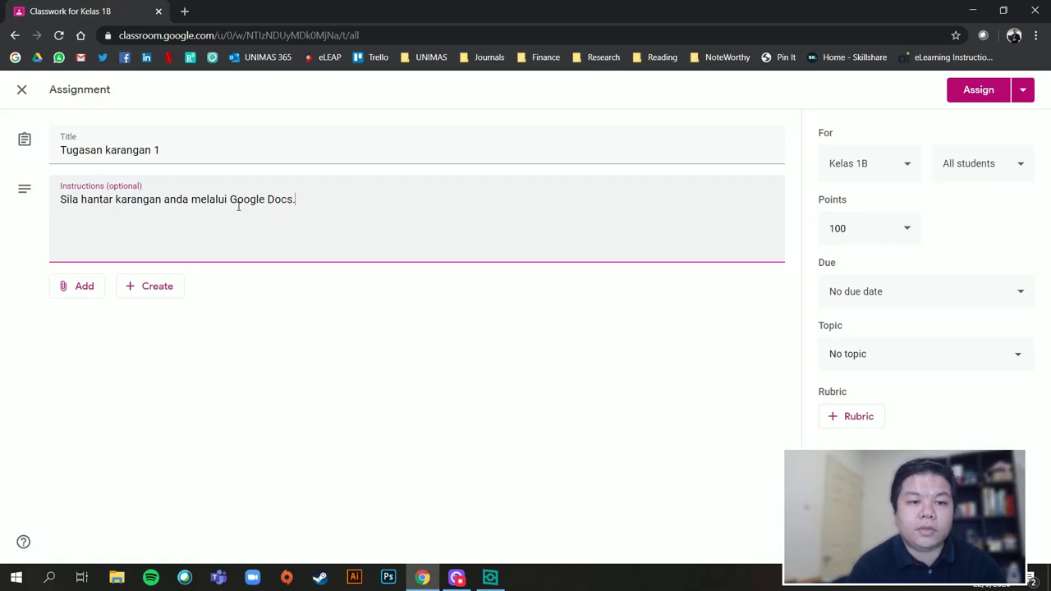
type(" Karangan anda tidak perlu lebih daiparipa")
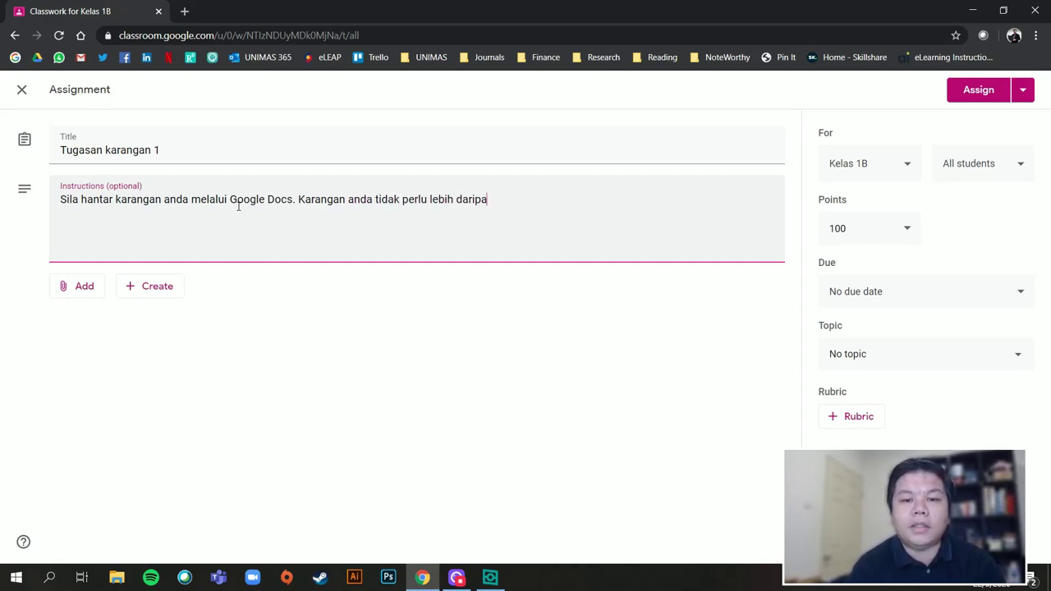
type("da 150 patah perkataan.")
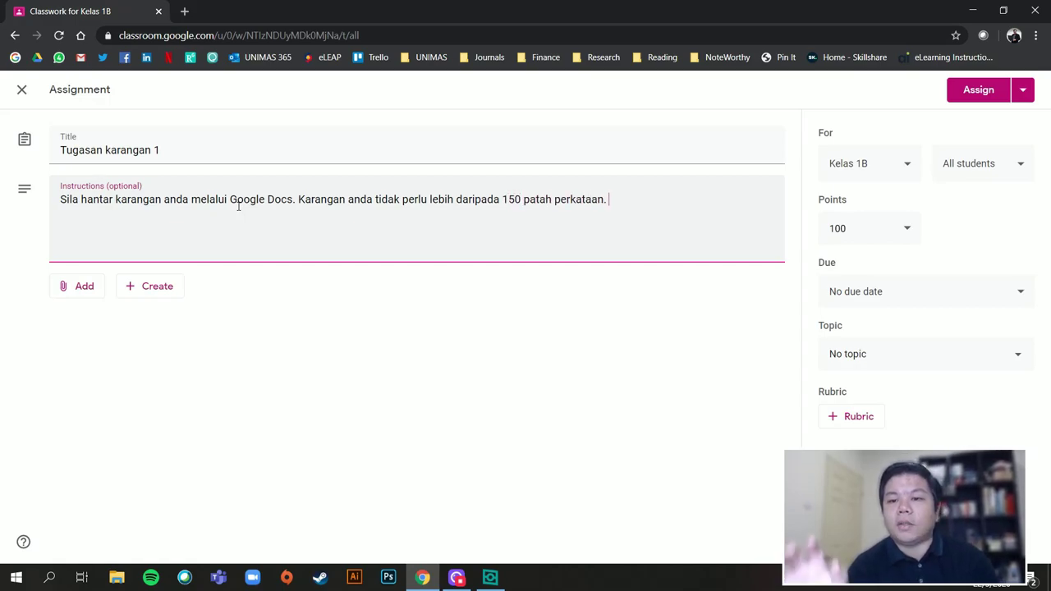
Step: Set the assignment's points to 10 and its due date to 30 May 2020
left_click(907, 232)
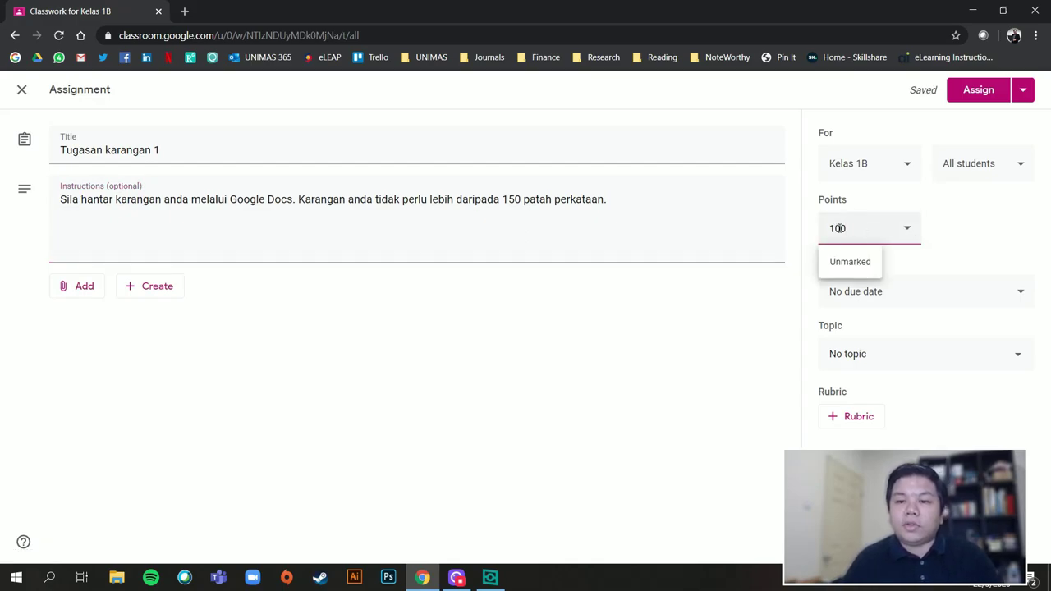
left_click(1006, 264)
left_click(955, 289)
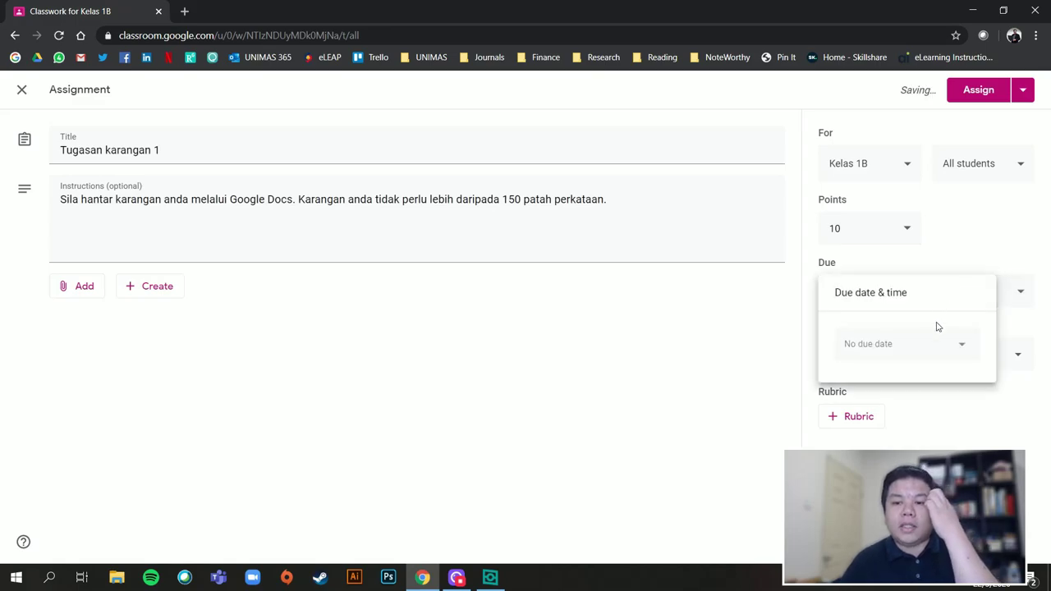
left_click(926, 344)
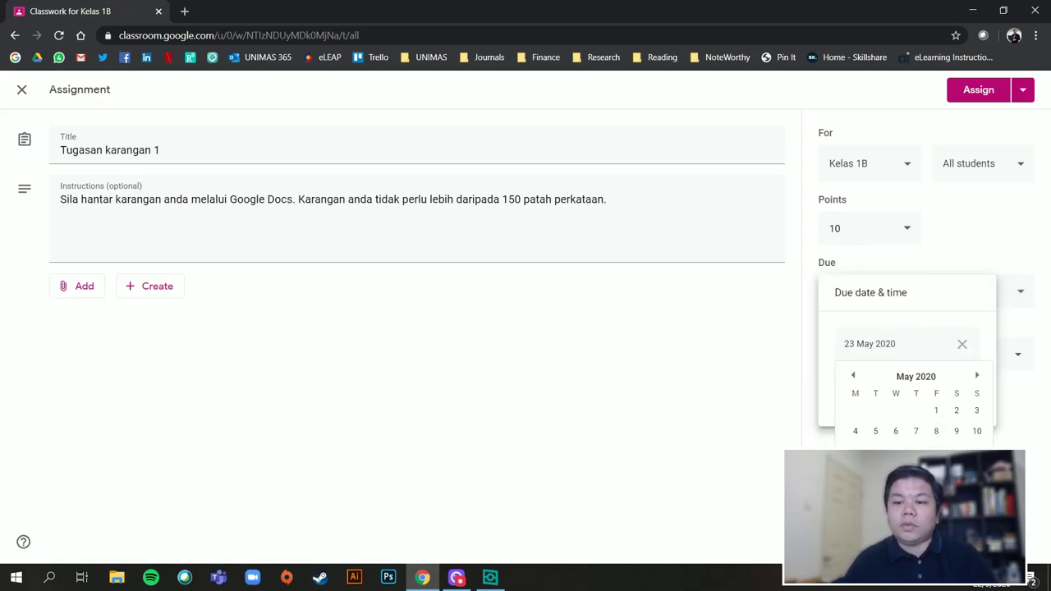
left_click(957, 493)
left_click(965, 237)
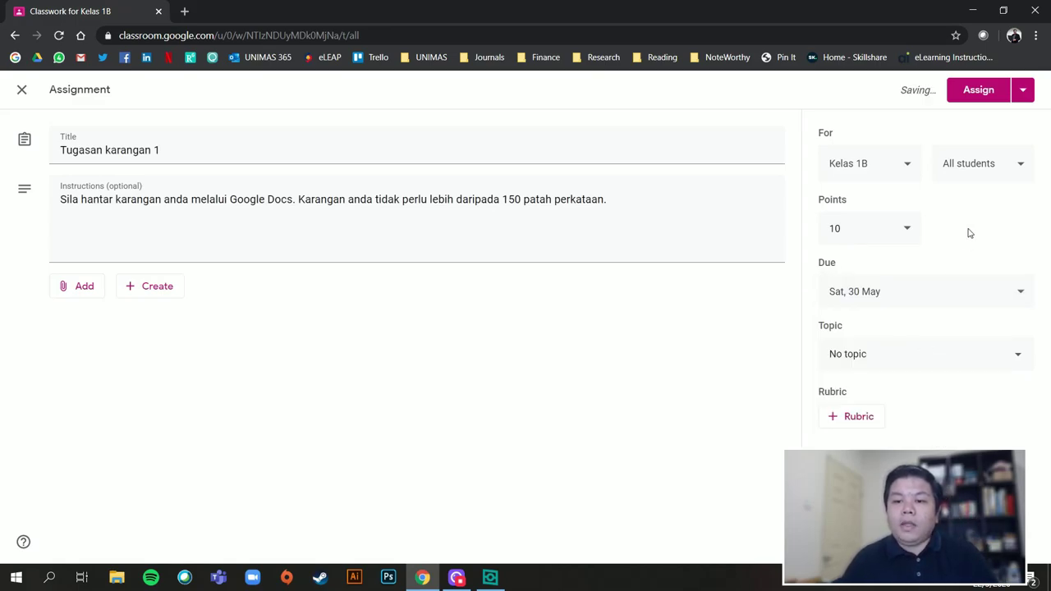
Step: File the assignment under the topic Minggu 2 and start creating a new rubric for it
left_click(902, 358)
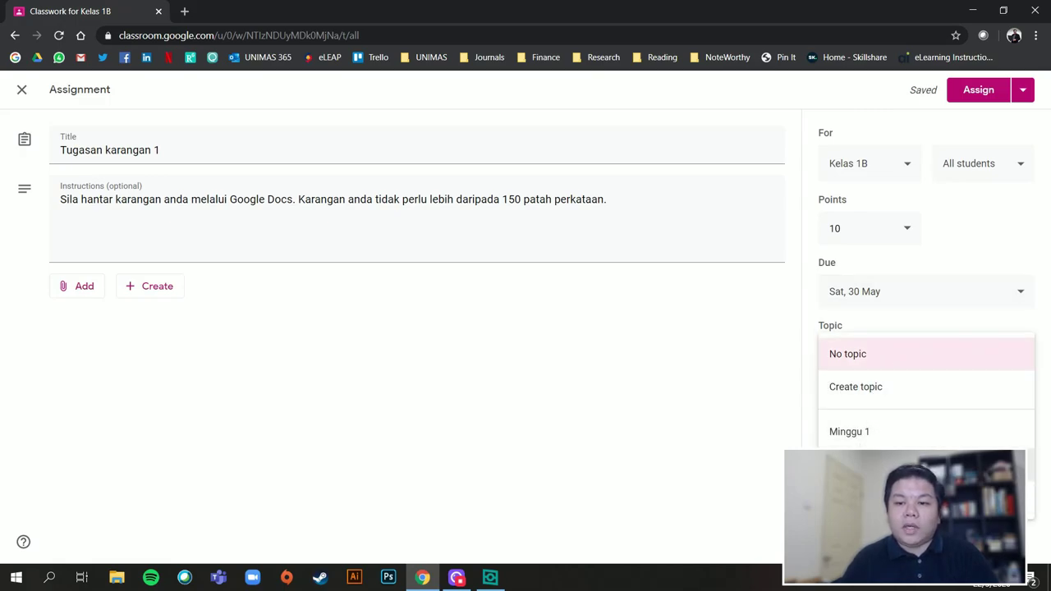
left_click(887, 465)
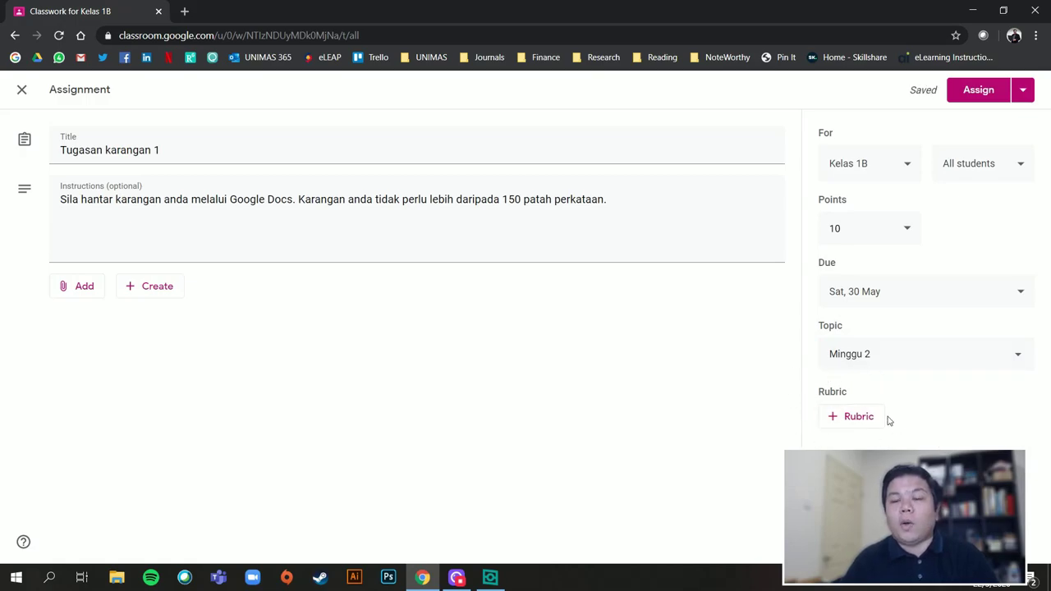
left_click(857, 420)
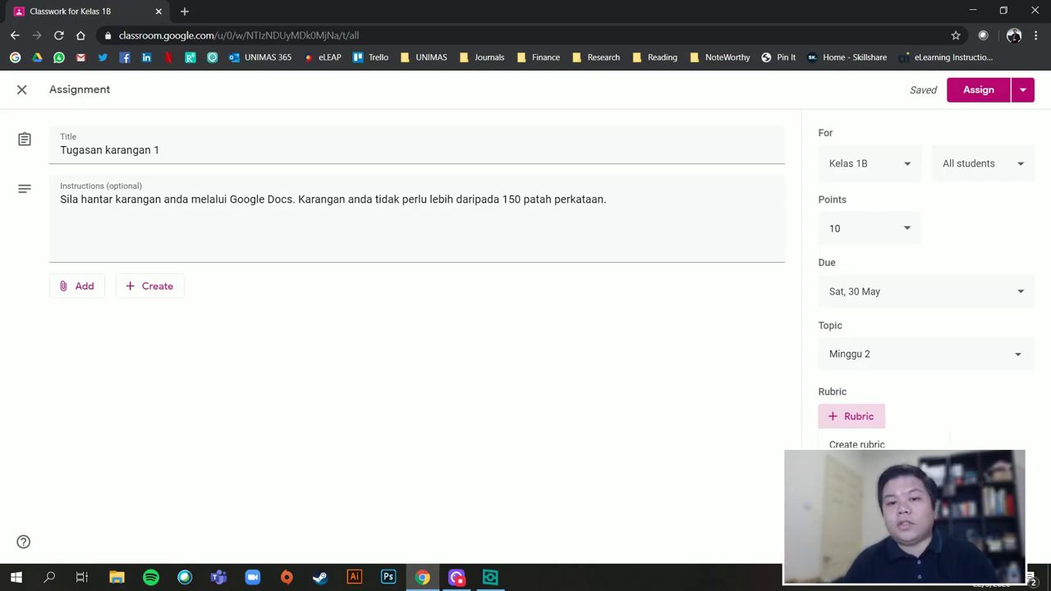
left_click(871, 442)
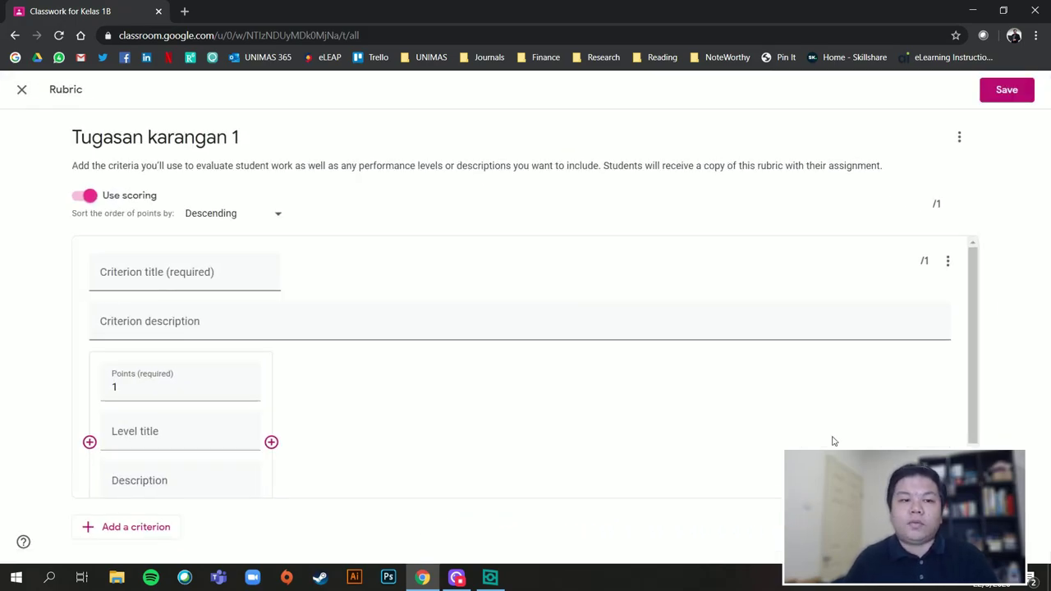
Step: Title the rubric's first criterion "Isi Kandungan"
left_click(173, 280)
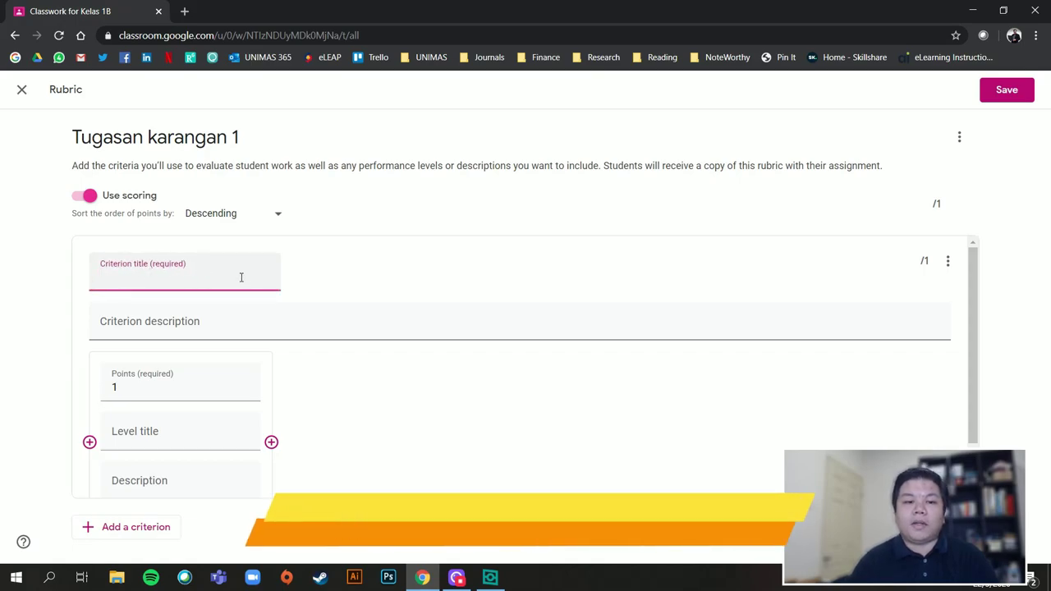
scroll(240, 338, "down", 1)
scroll(240, 339, "up", 1)
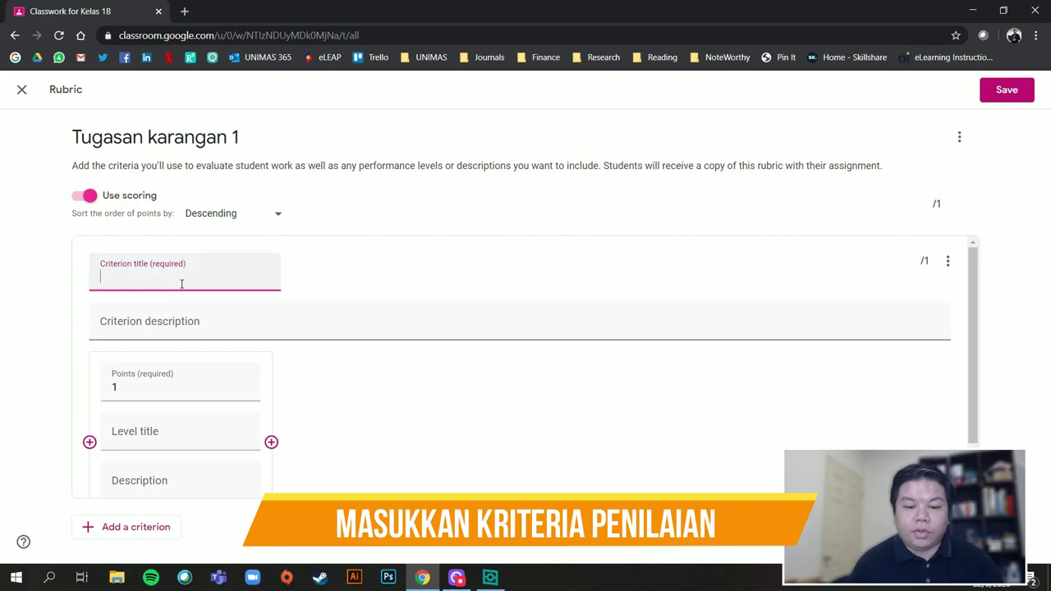
type("Isi Kandunga")
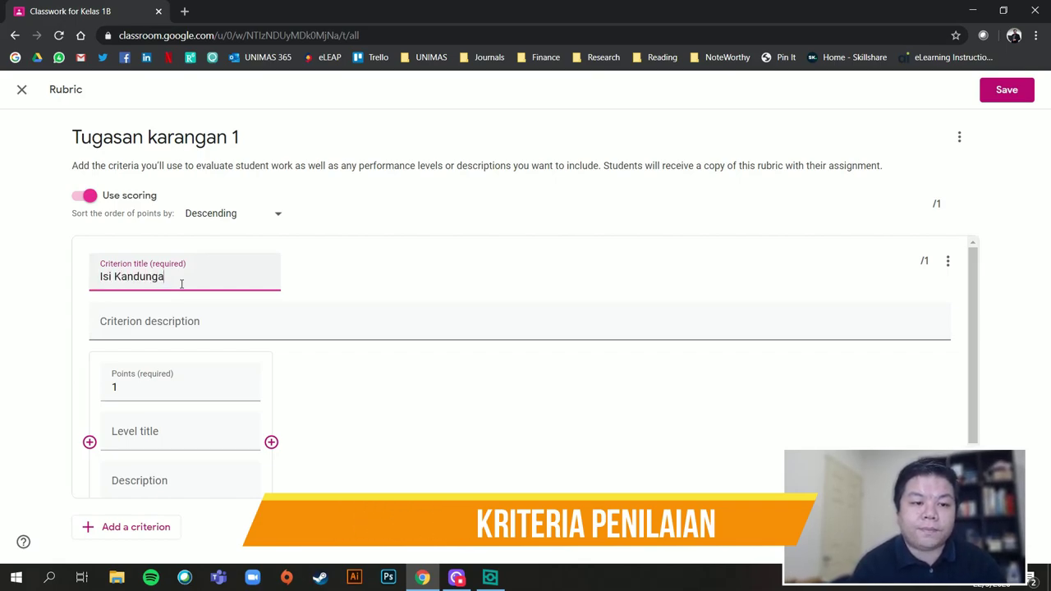
type("n")
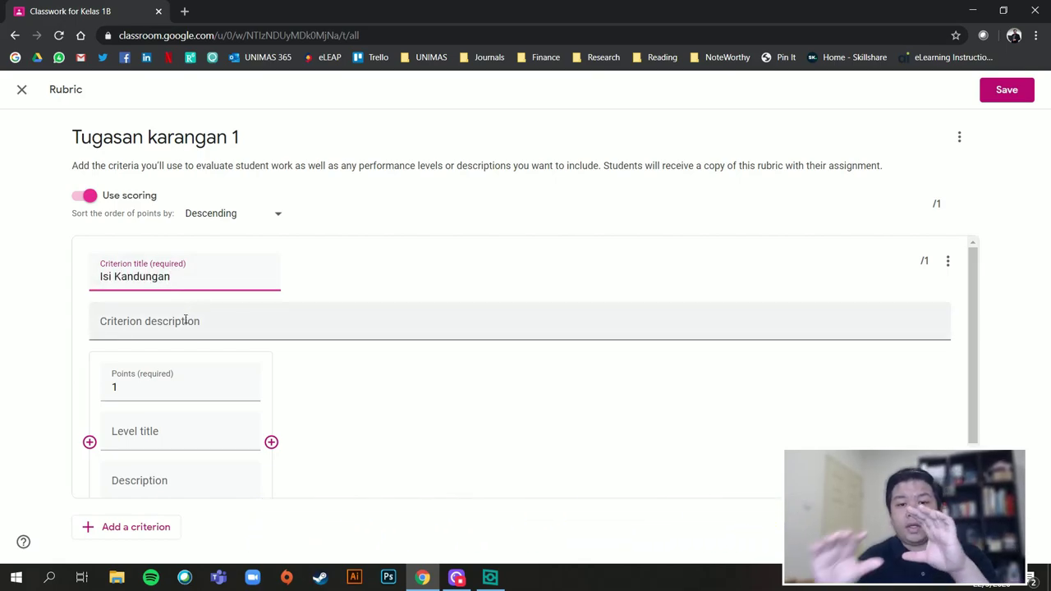
Step: Describe the Isi Kandungan criterion as "Sekurang-kurangnya 3 isi diperlukan. Isi ini haruslah disokong oleh contoh-contoh yang baik."
left_click(186, 320)
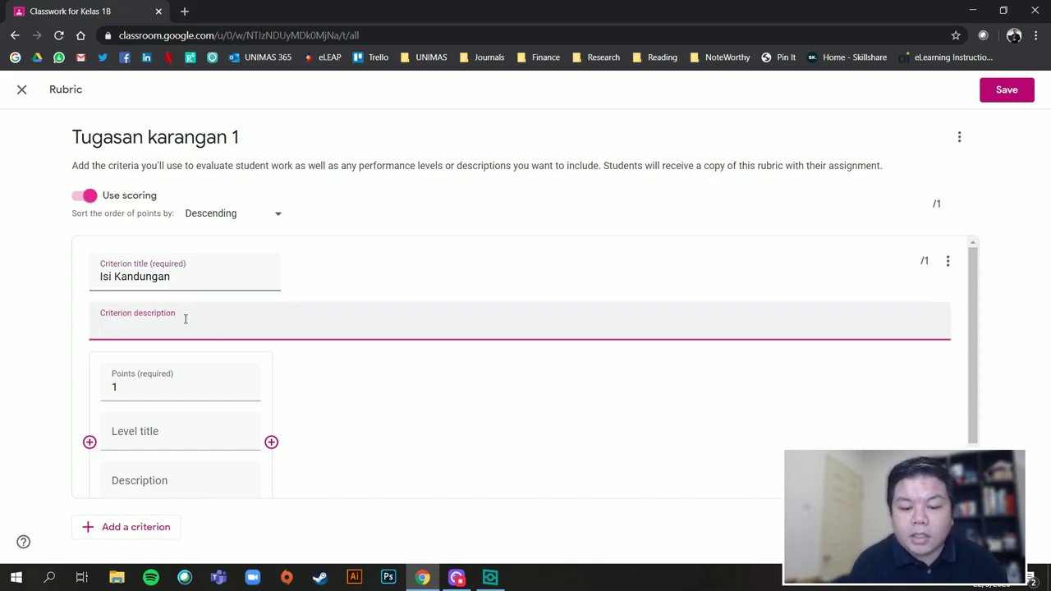
type("Sekurang-kurang")
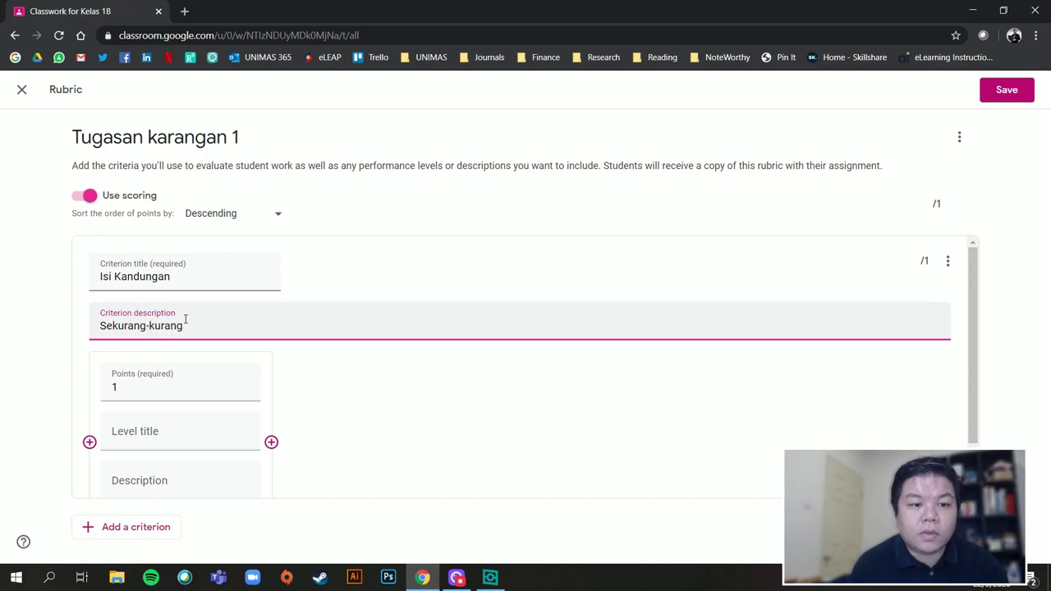
type("a 3 isi diperlukan. Isi ini ad")
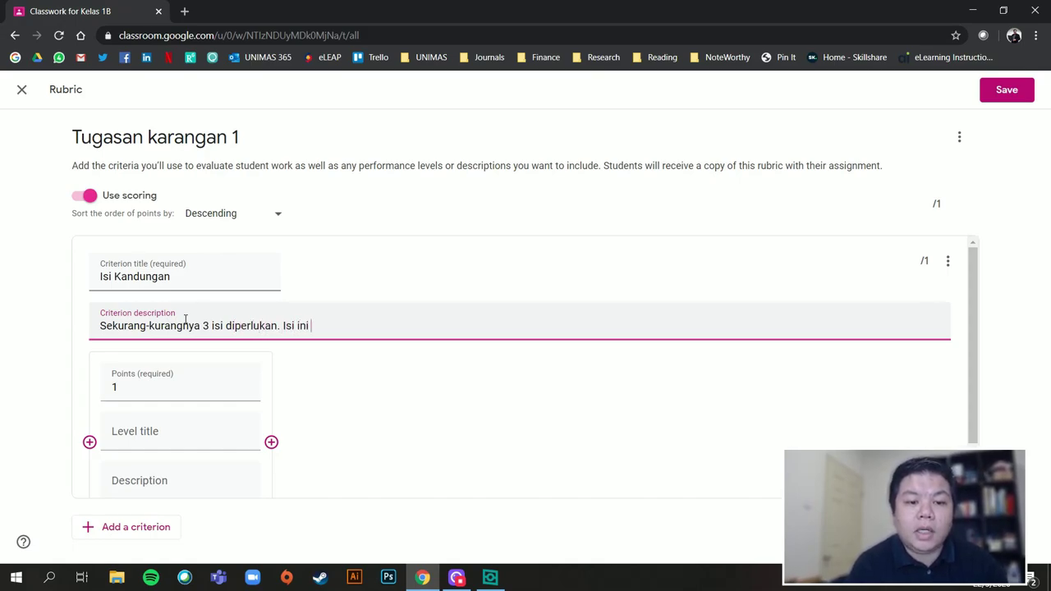
key("BackSpace")
key("BackSpace")
type("haruslah disokong unt")
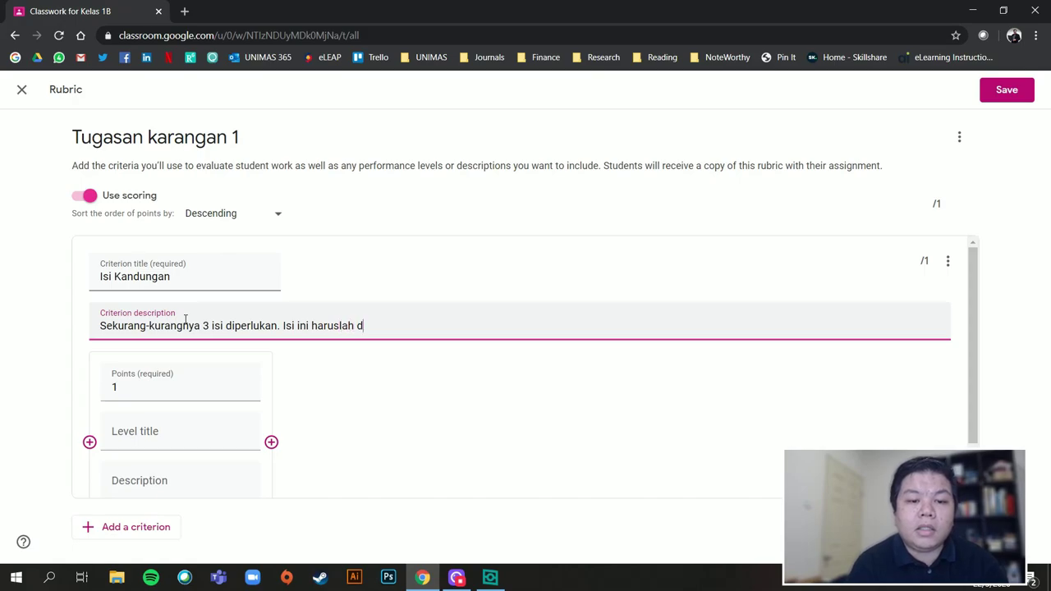
key("BackSpace")
key("BackSpace")
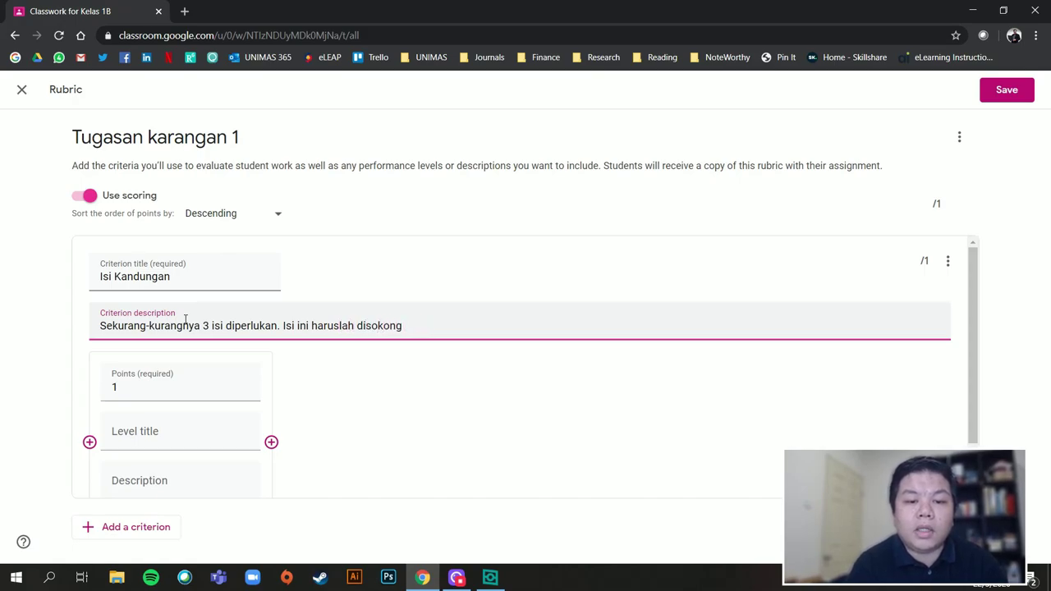
type("oleh contoh-")
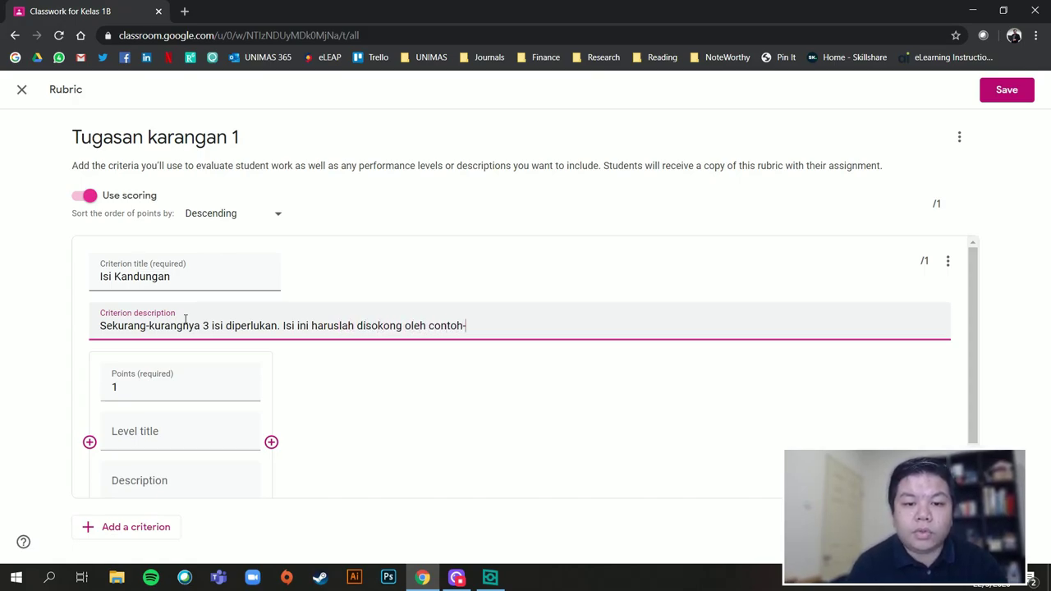
type("contoh yang baik.")
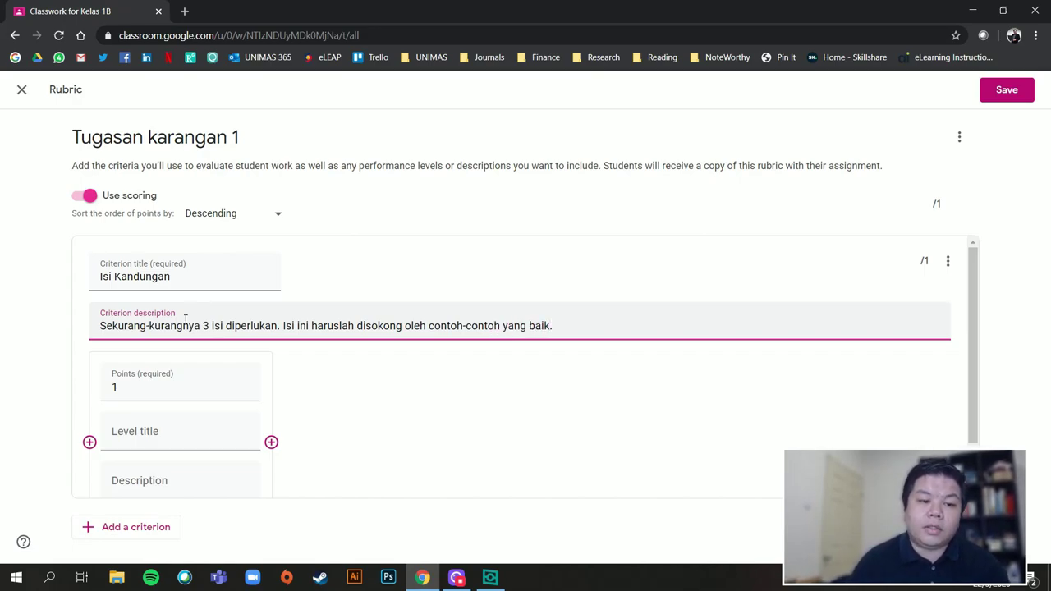
Step: Set the criterion's first level to 3 points and title it "Baik"
scroll(320, 387, "down", 1)
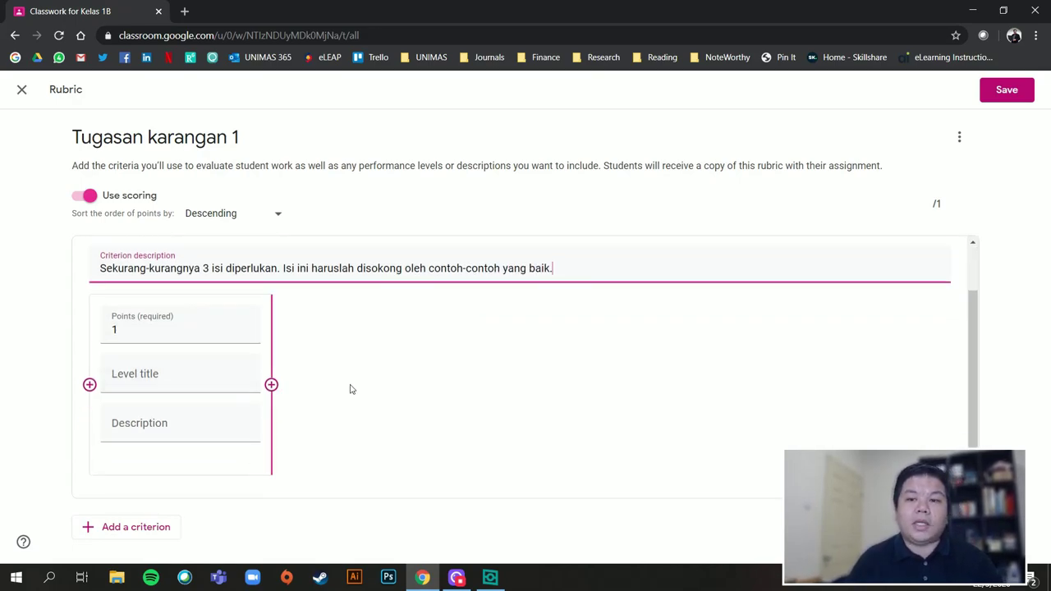
scroll(408, 397, "up", 1)
left_click(140, 381)
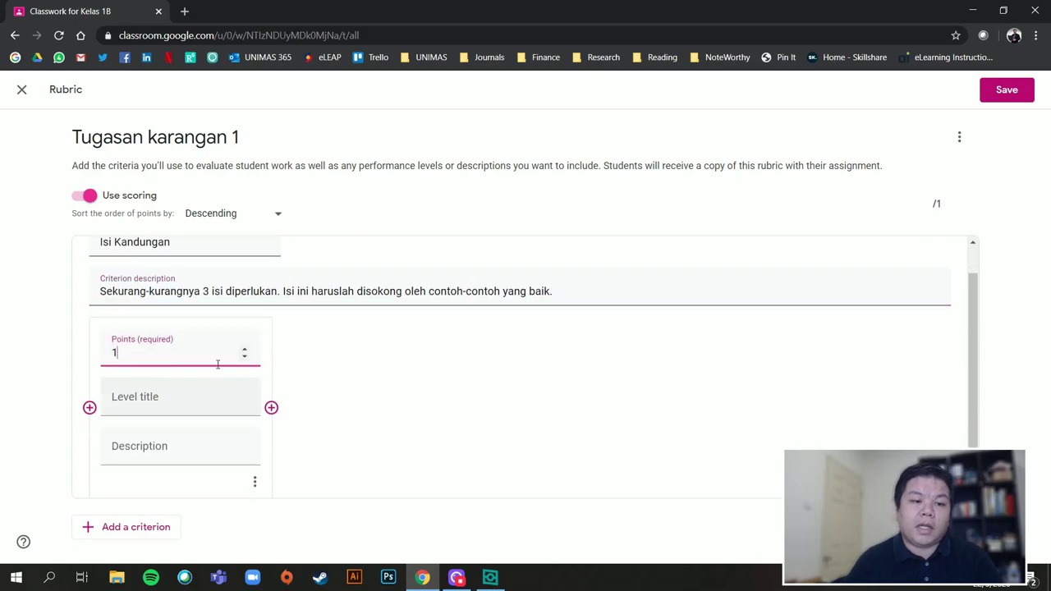
left_click(244, 349)
left_click(244, 349)
left_click(179, 395)
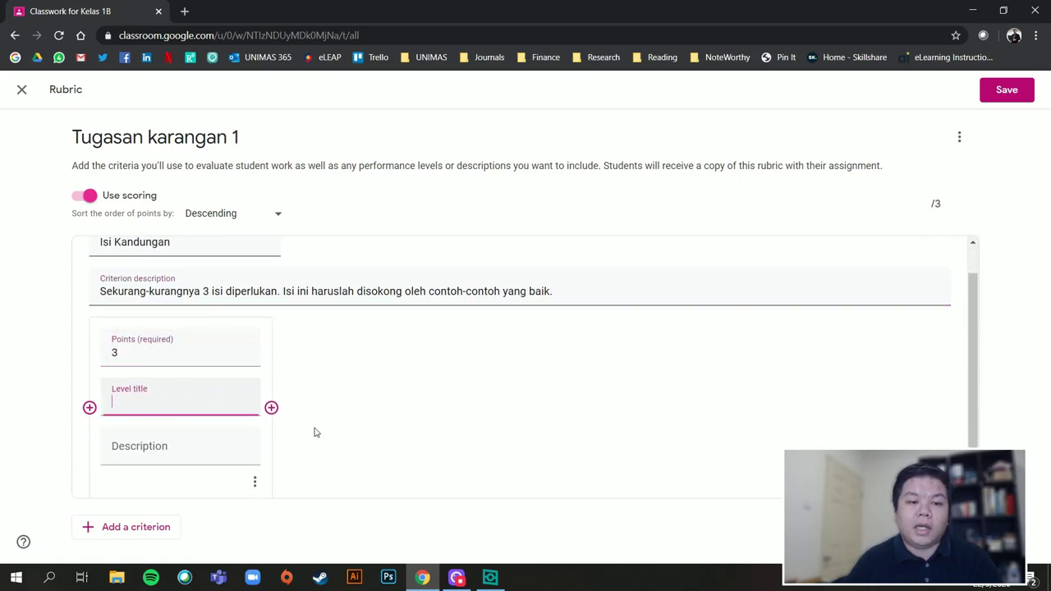
scroll(263, 403, "down", 1)
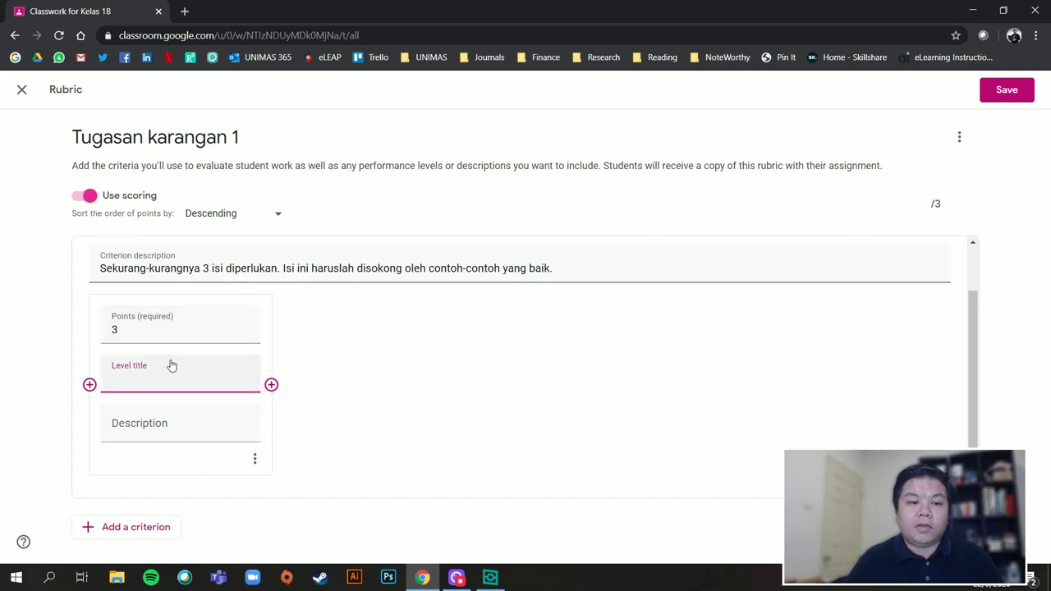
type("Baik")
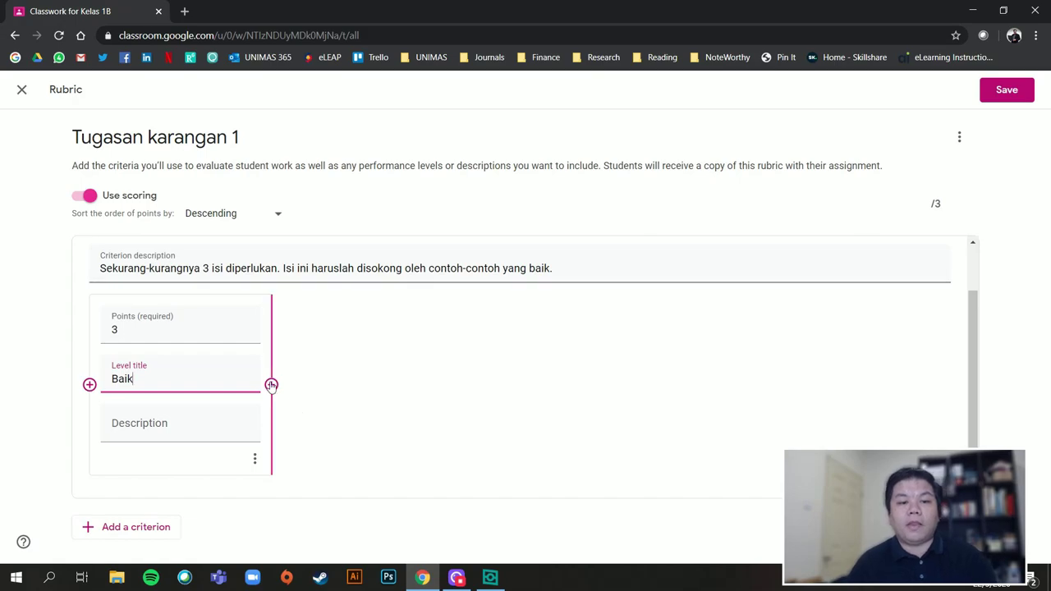
Step: Add a second level after Baik, worth 2 points and titled "Sederhana"
left_click(271, 385)
type("2")
left_click(376, 375)
type("Ser")
key("BackSpace")
type("derhana")
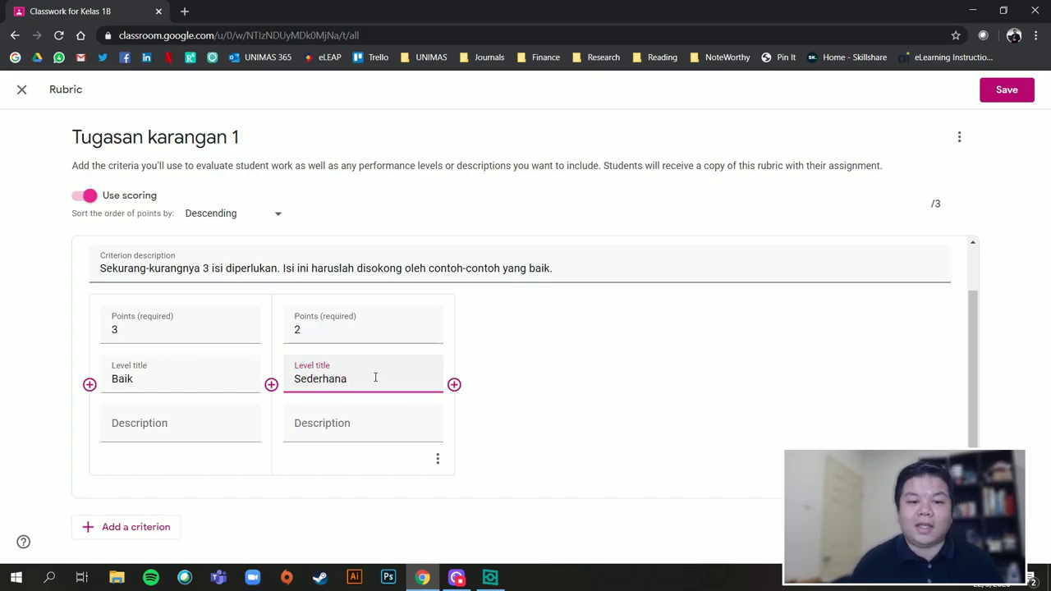
Step: Extend the 2-point level's title to "Sederhana/Memuaskan" and add a third level worth 1 point titled "Lemah"
type("/Memuaskan")
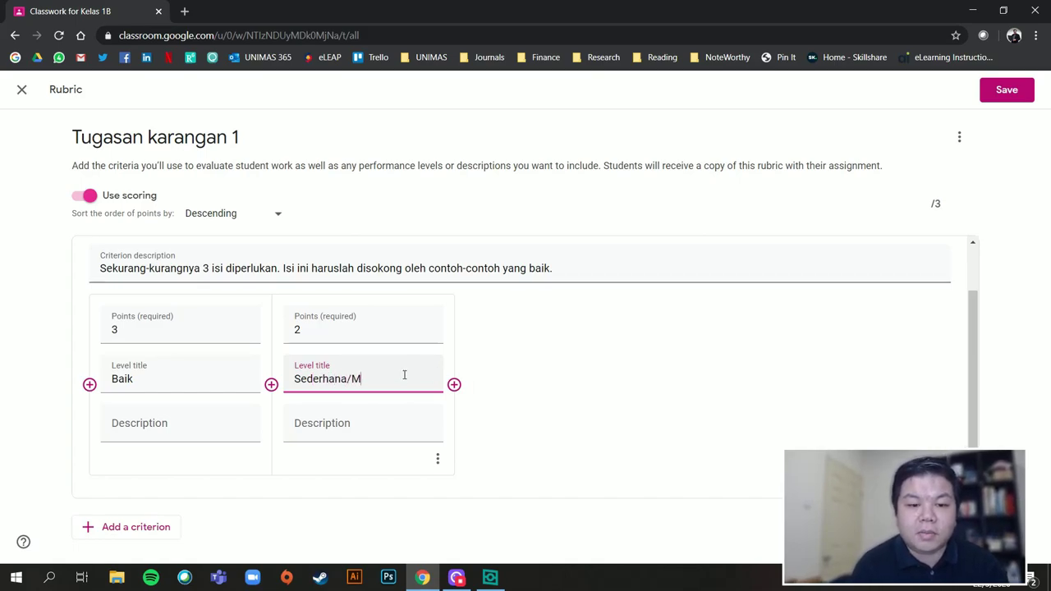
left_click(454, 384)
type("2")
key("Tab")
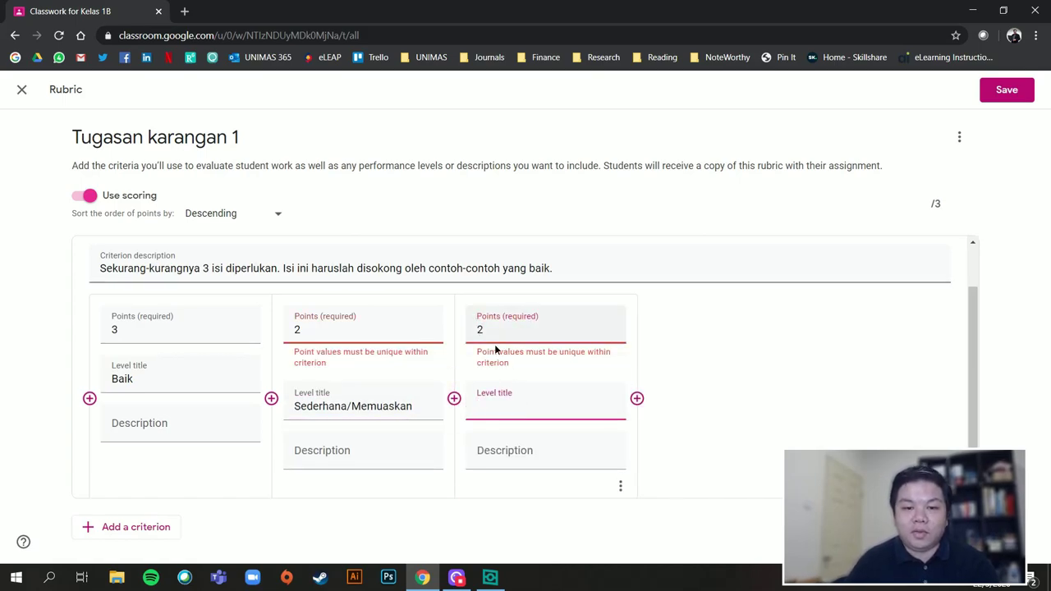
left_click(499, 329)
key("BackSpace")
type("1")
left_click(515, 386)
type("Lemah")
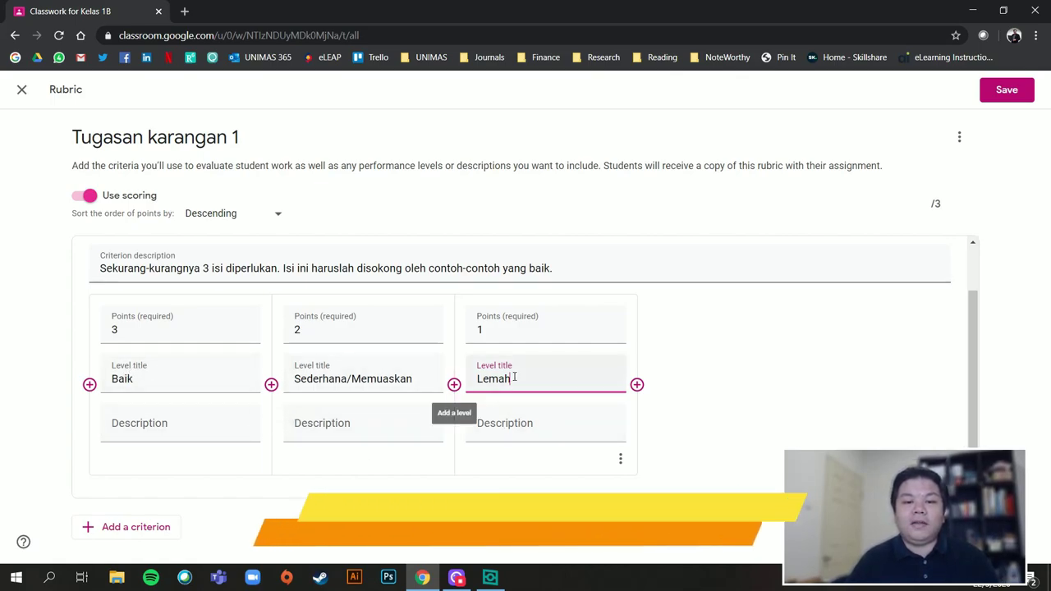
left_click(181, 424)
left_click(370, 429)
left_click(530, 426)
left_click(183, 426)
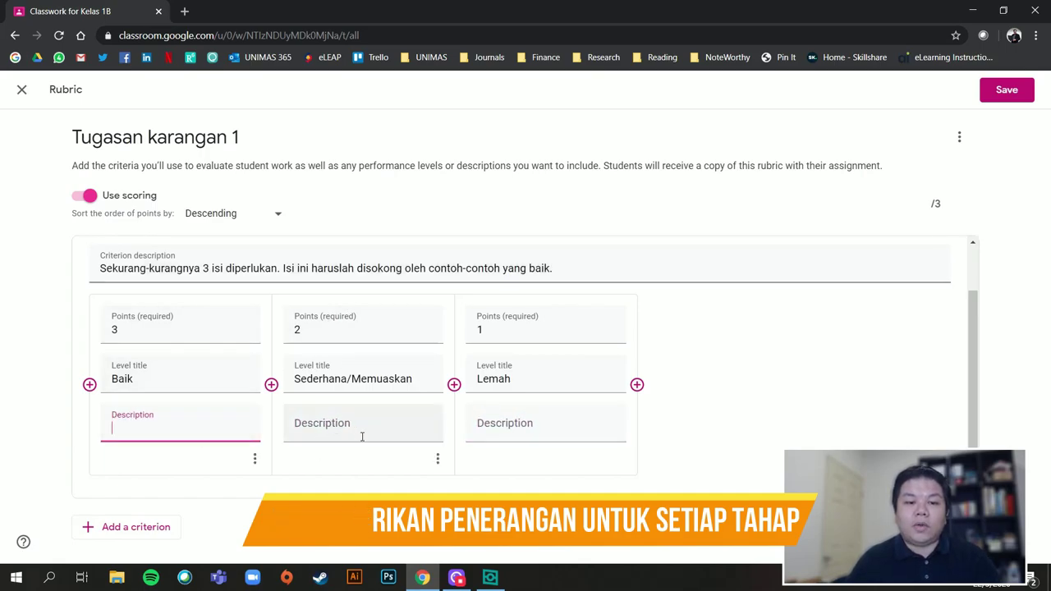
left_click(526, 424)
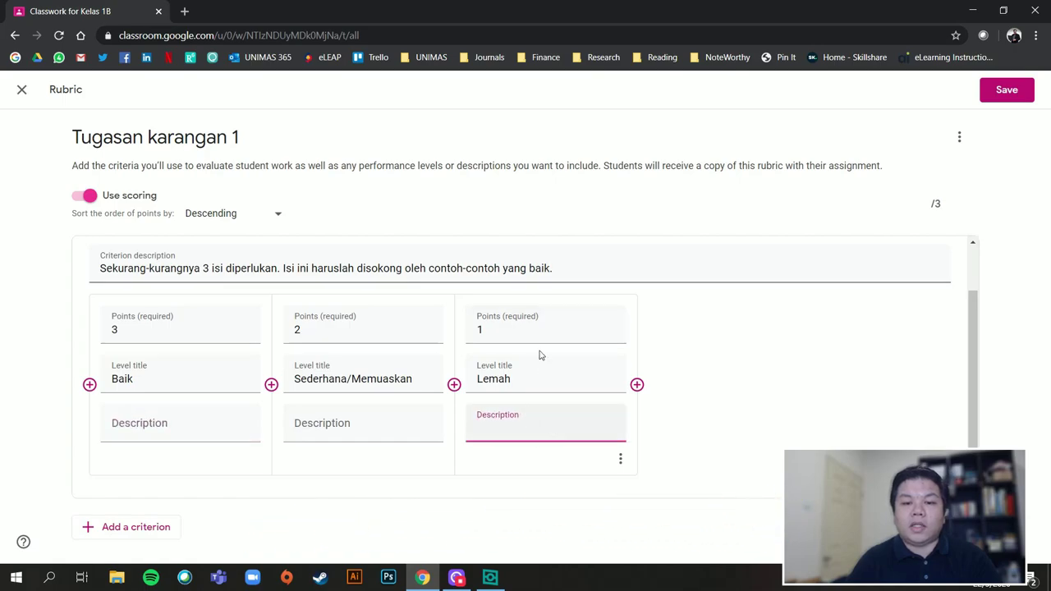
Step: Add a fourth level to the Isi Kandungan criterion, worth 0 points and titled "Luar topik"
left_click(637, 385)
type("0")
left_click(708, 381)
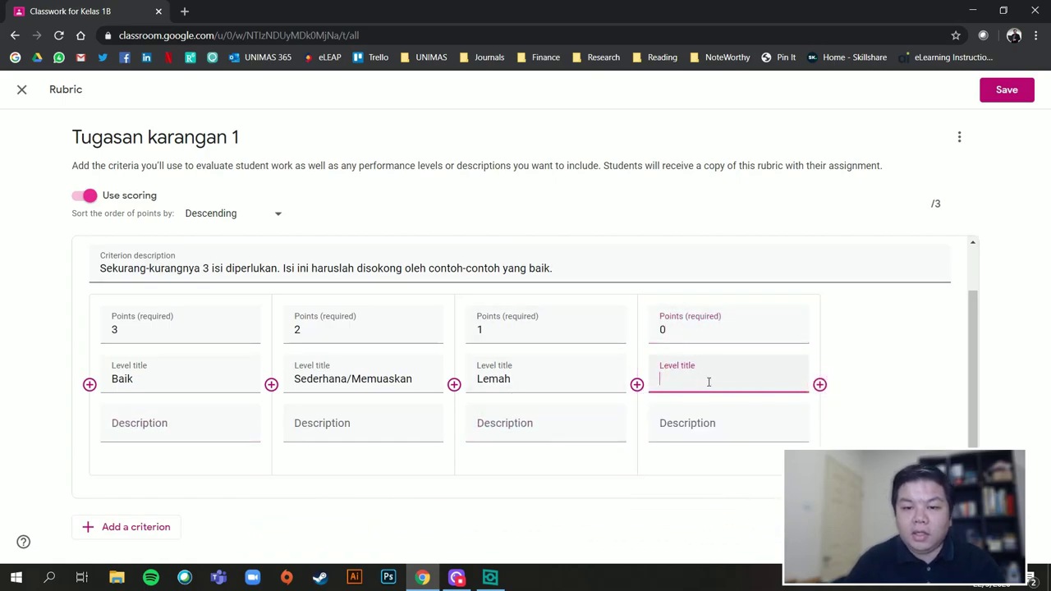
type("Lua")
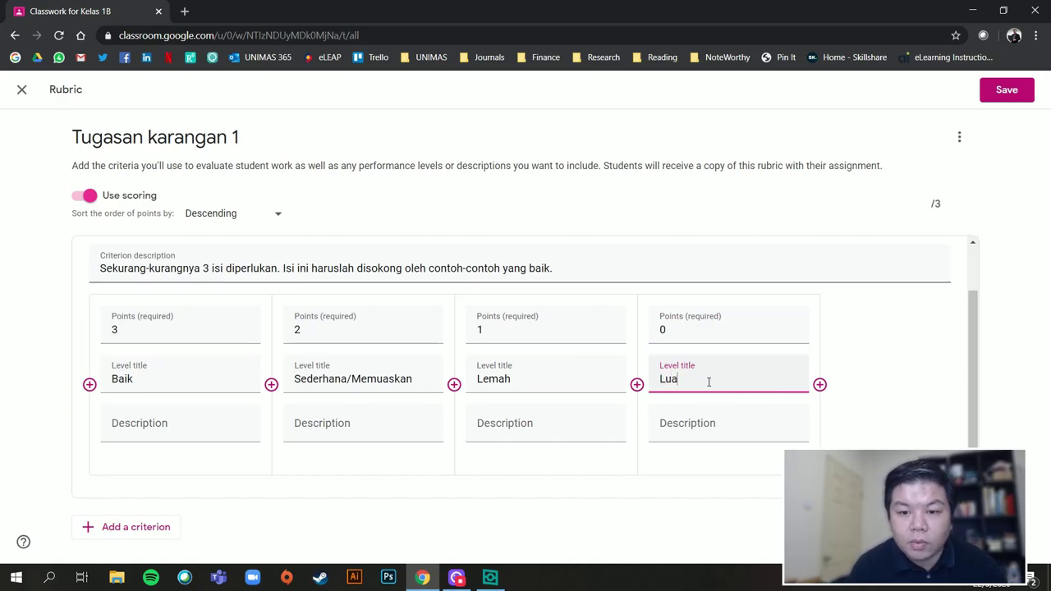
type("r topik")
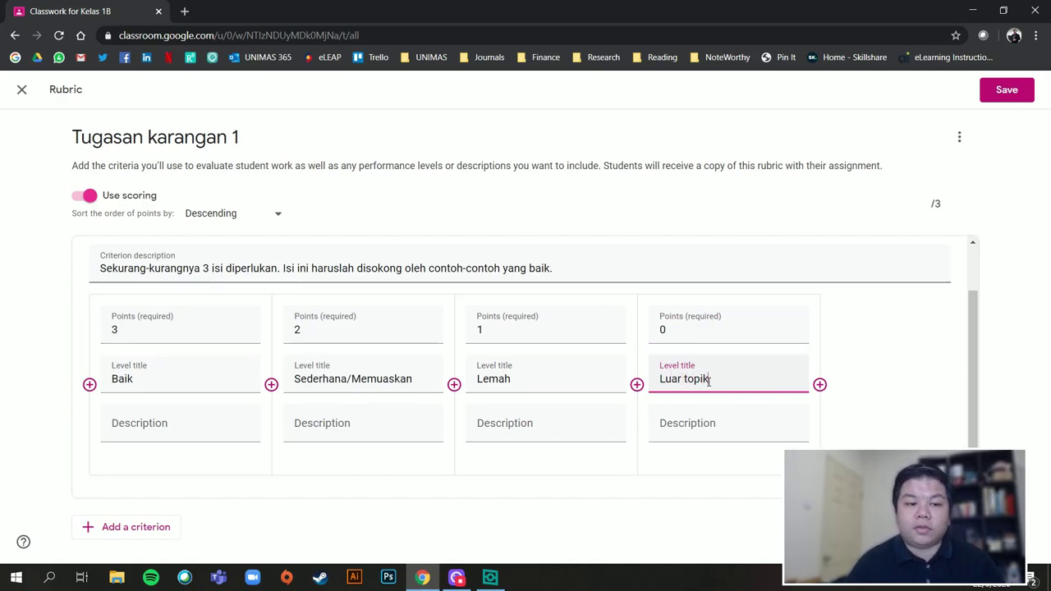
scroll(624, 270, "up", 1)
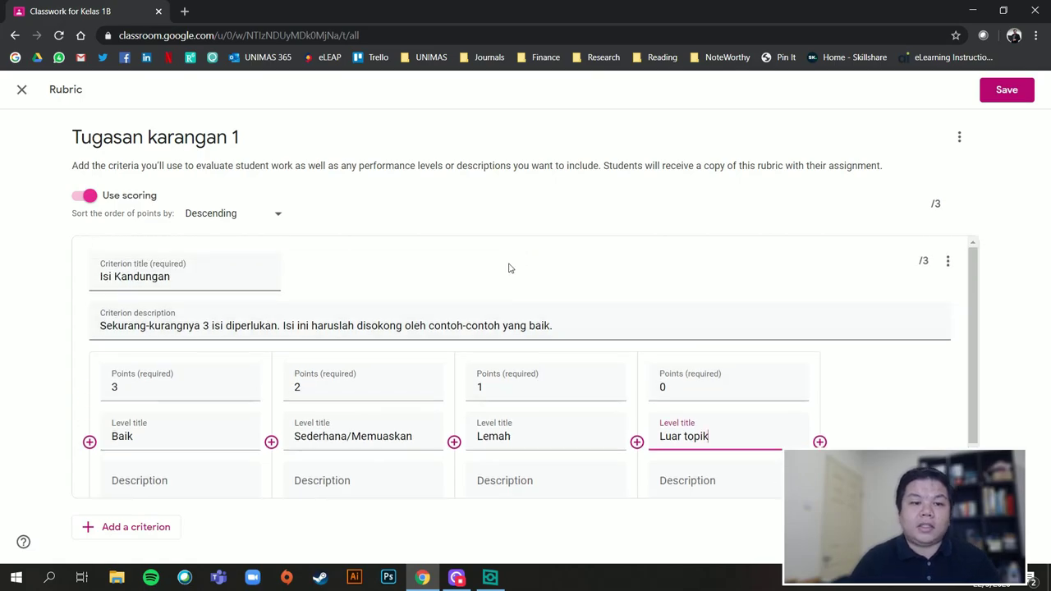
Step: Add a second criterion titled "Struktur Karangan" with the description "Perenggan"
left_click(145, 525)
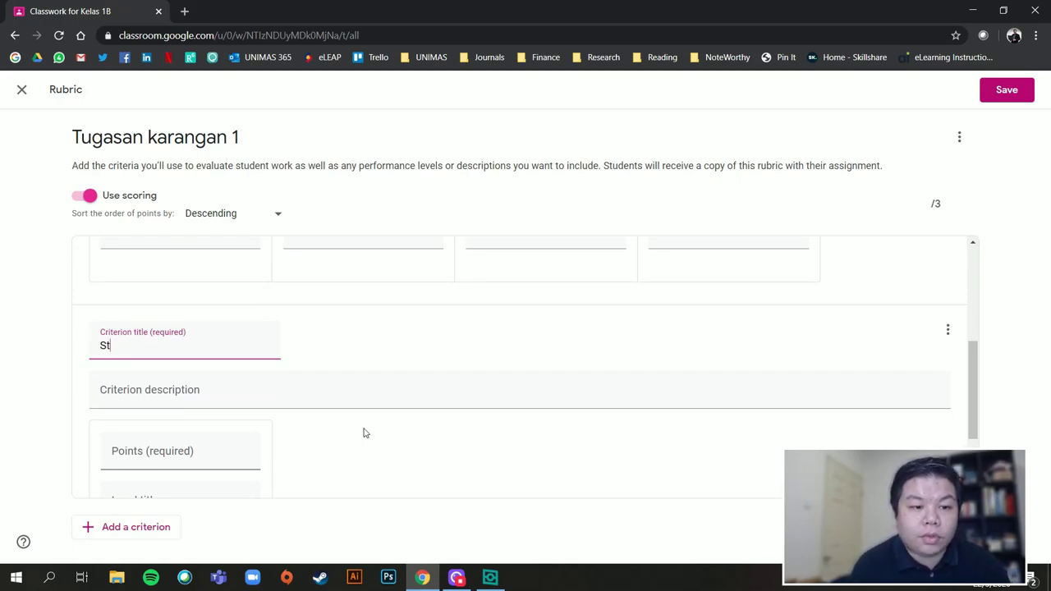
type("Struktur Karangan")
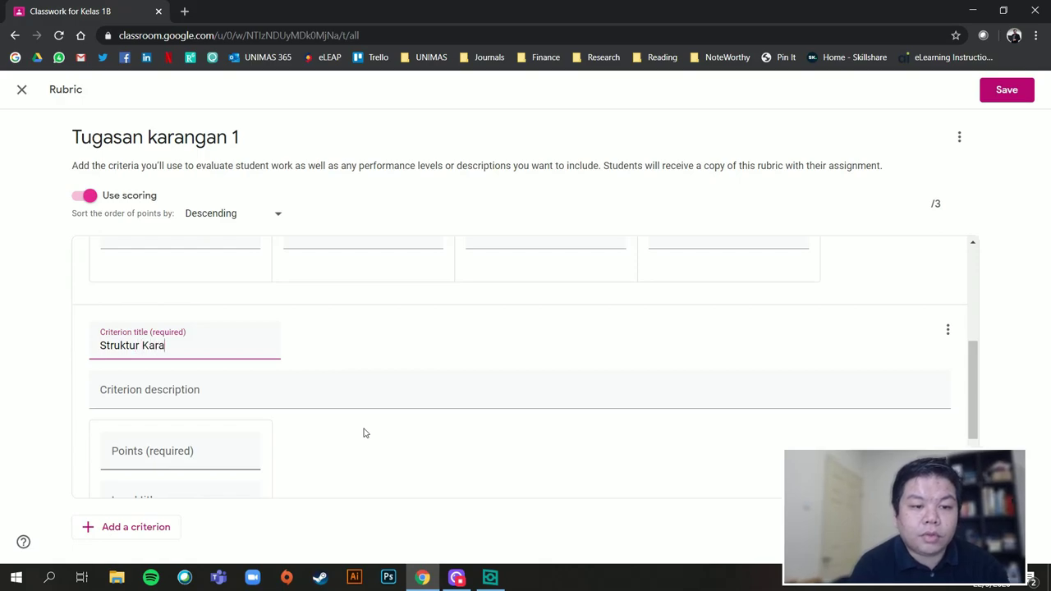
left_click(219, 392)
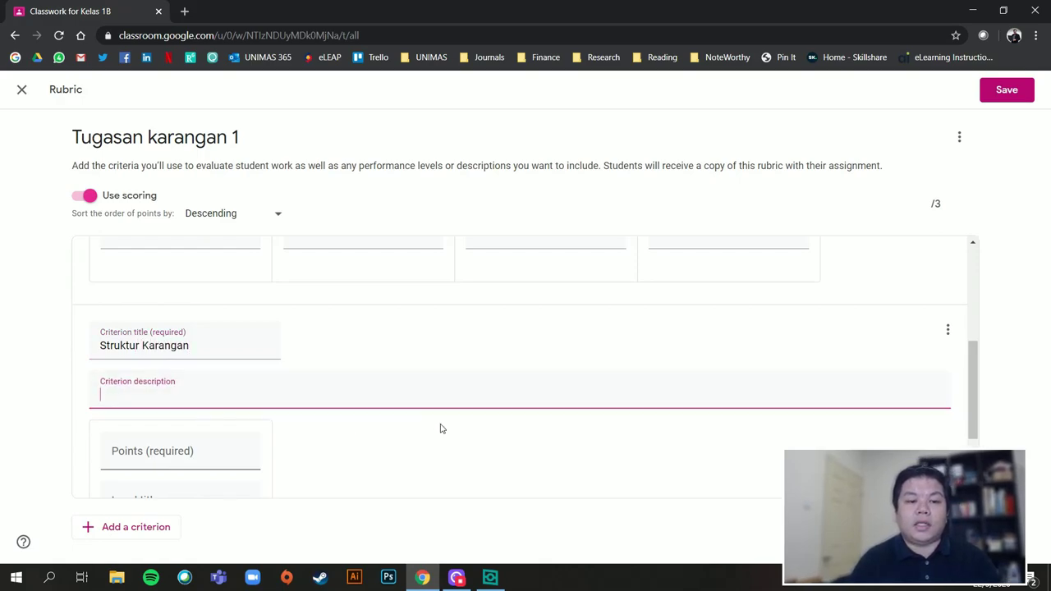
type("Perenggan")
Step: Give Struktur Karangan a 2-point level titled "Baik" and a 1-point level titled "Memuaskan"
scroll(193, 345, "down", 1)
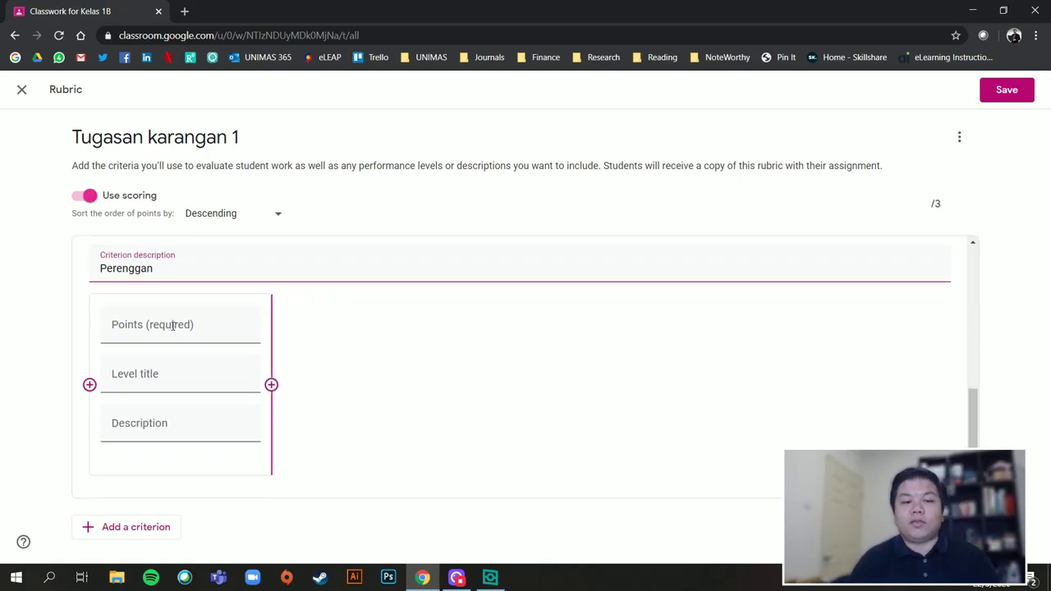
left_click(144, 319)
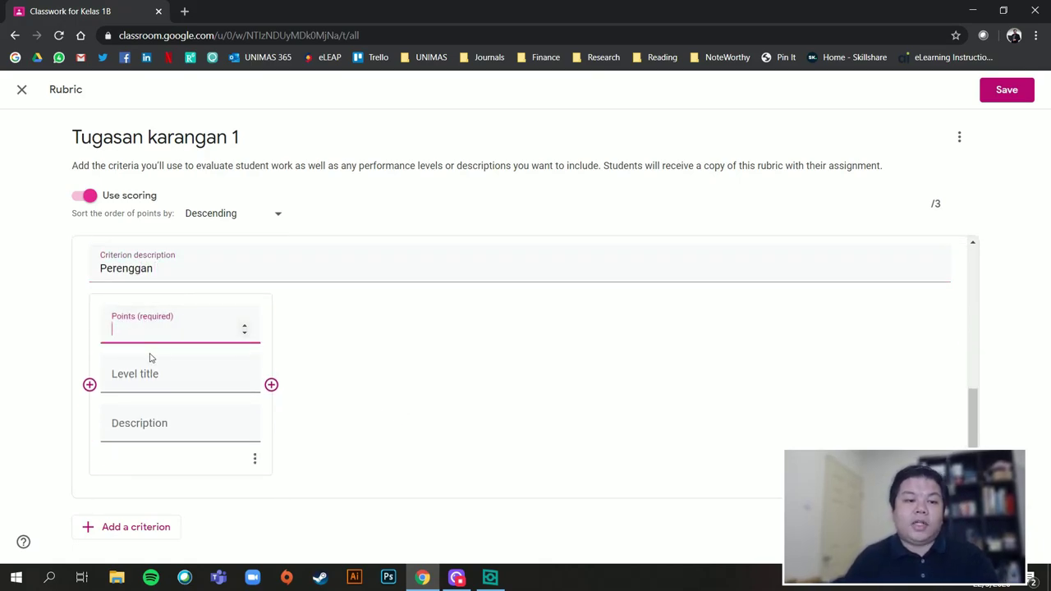
type("2")
left_click(272, 384)
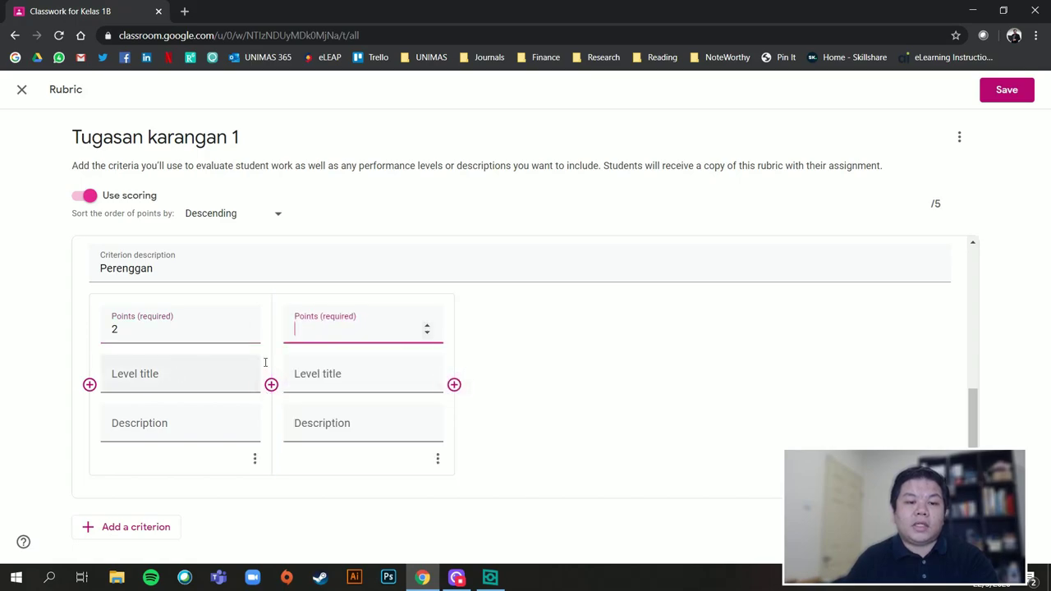
left_click(242, 366)
type("Baik")
key("Tab")
left_click(328, 378)
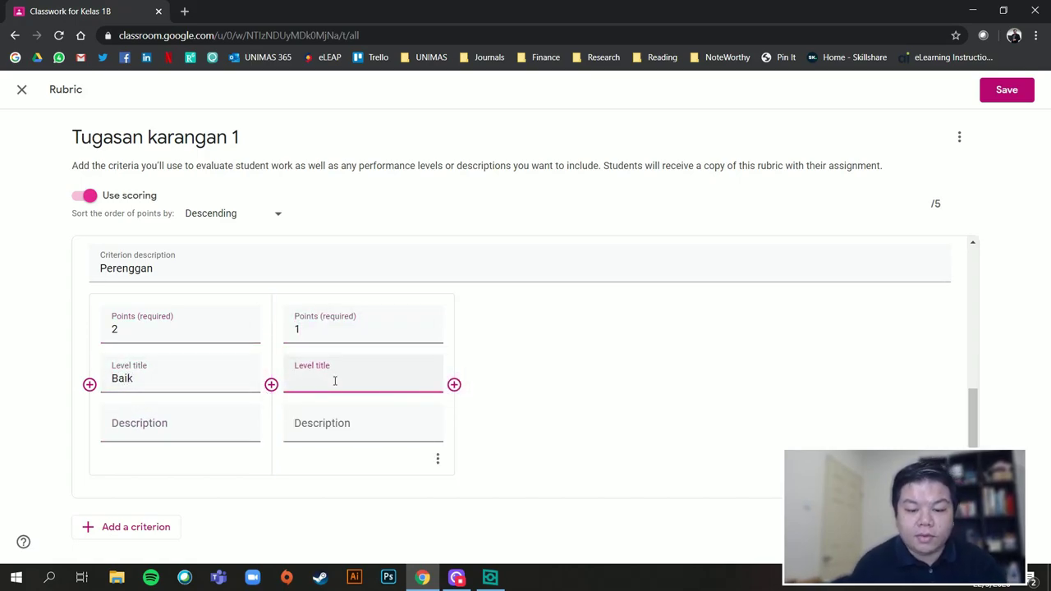
type("Memuaskan")
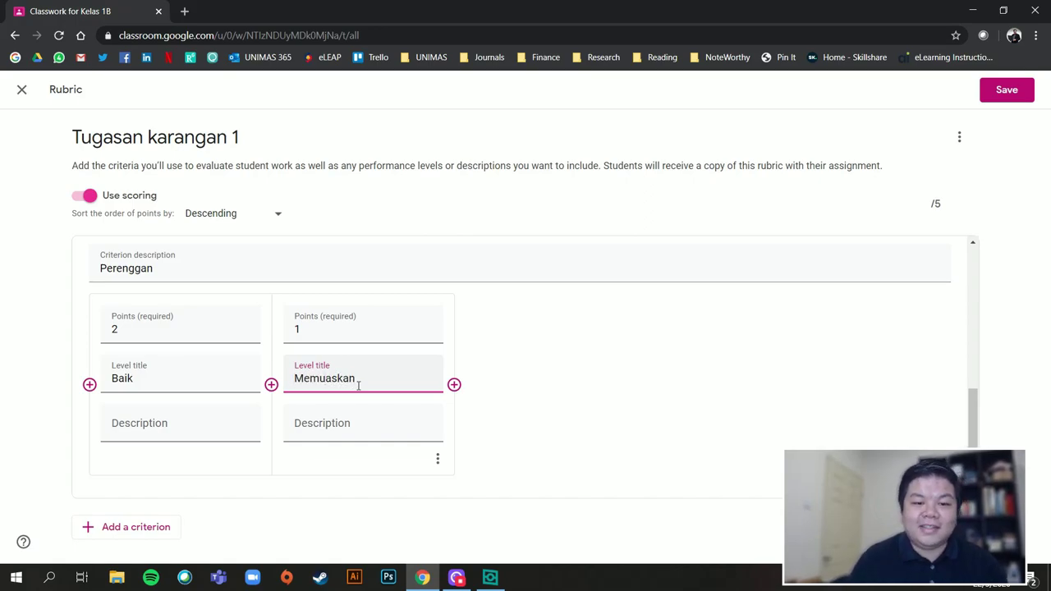
Step: Add a third level to Struktur Karangan, worth 0 points and titled "Tiada Struktur yang betul"
left_click(454, 384)
type("0")
left_click(522, 369)
type("Tiada Struktur yang betul")
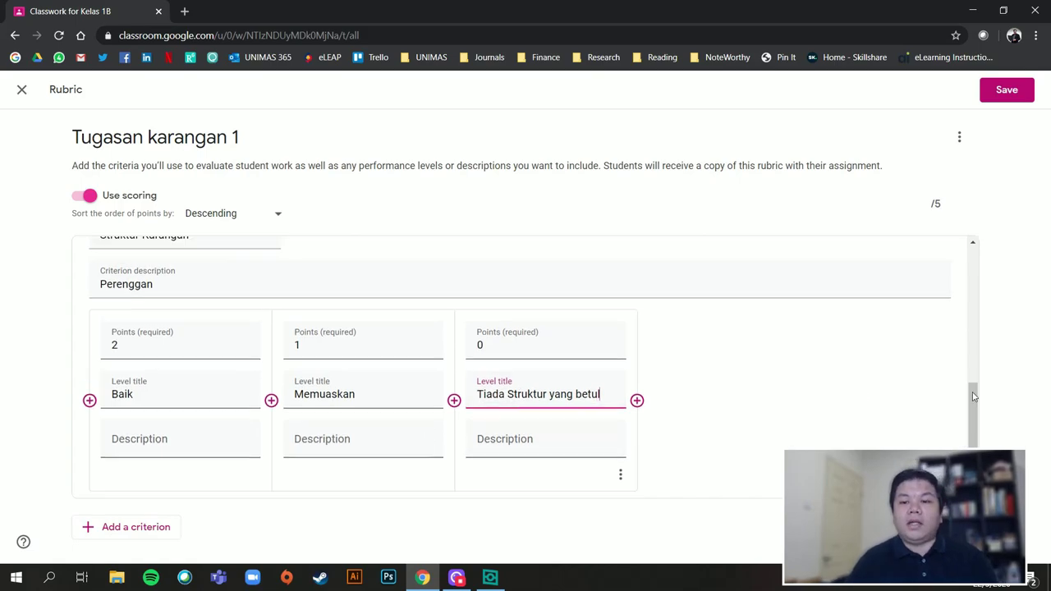
Step: Add a third criterion with "Gaya Bahasa" as both its title and its description
scroll(974, 419, "up", 1)
scroll(977, 406, "up", 3)
scroll(976, 427, "down", 4)
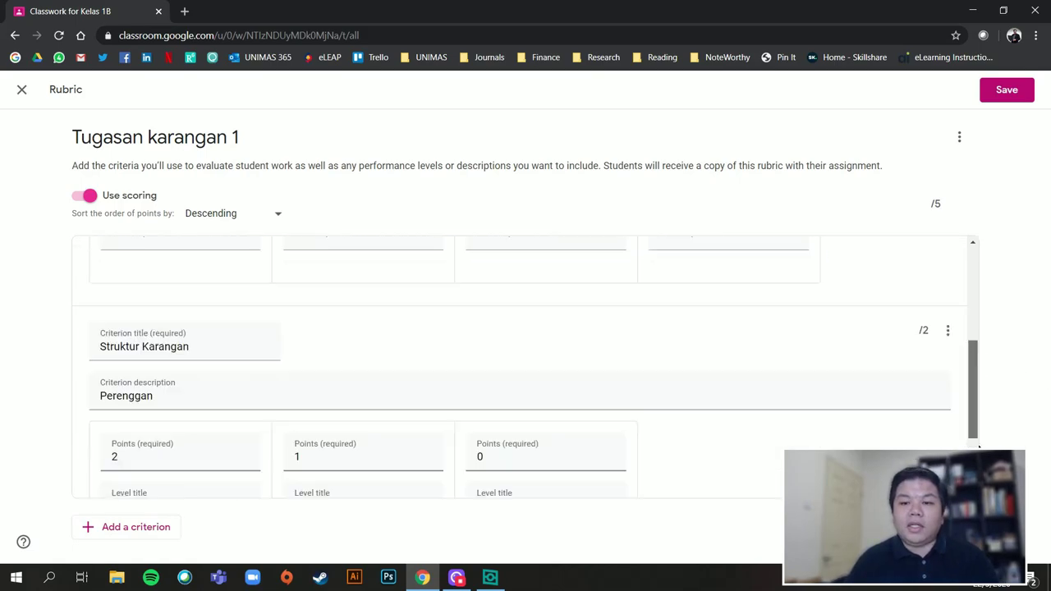
left_click(150, 528)
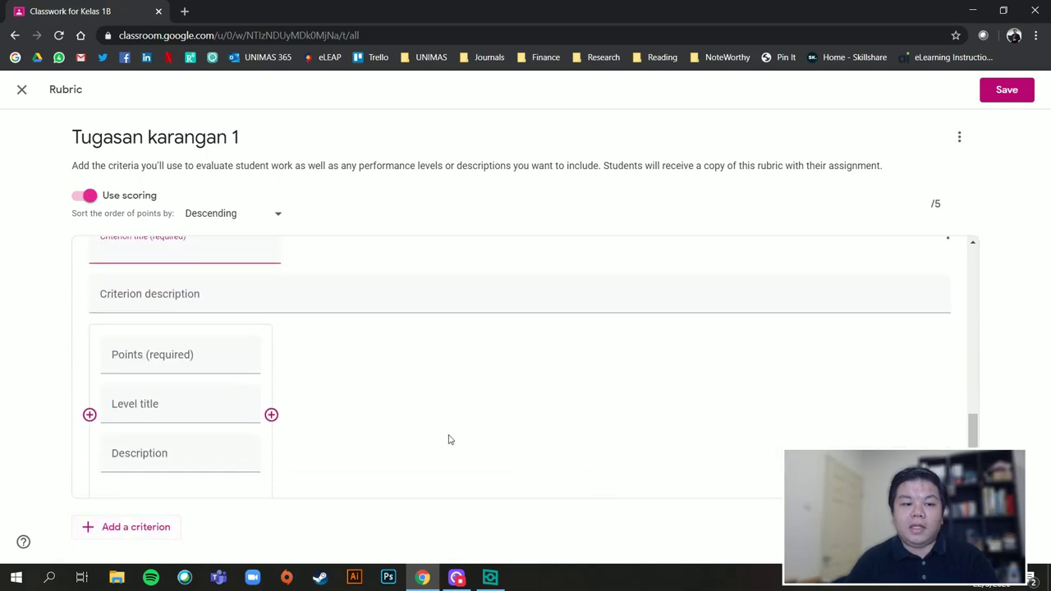
left_click(166, 279)
type("Gaya Bahasa")
scroll(300, 334, "up", 2)
scroll(304, 342, "down", 2)
scroll(237, 296, "up", 2)
left_click(149, 347)
type("Gaya Ba")
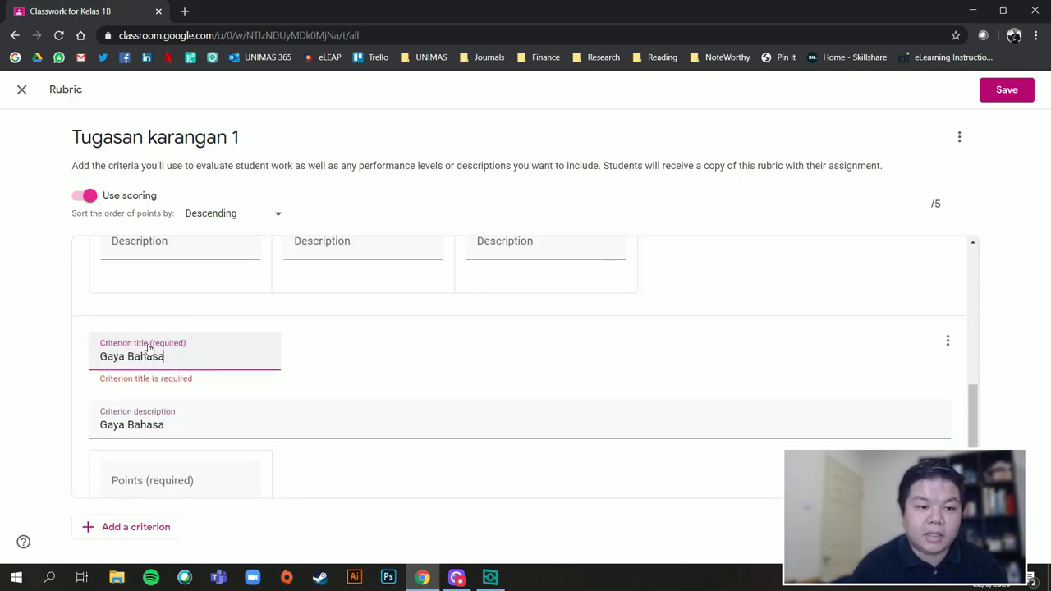
left_click(170, 423)
double_click(225, 411)
left_click(224, 412)
Step: Set the first Gaya Bahasa level to 5 points and add four more levels after it
scroll(298, 412, "down", 2)
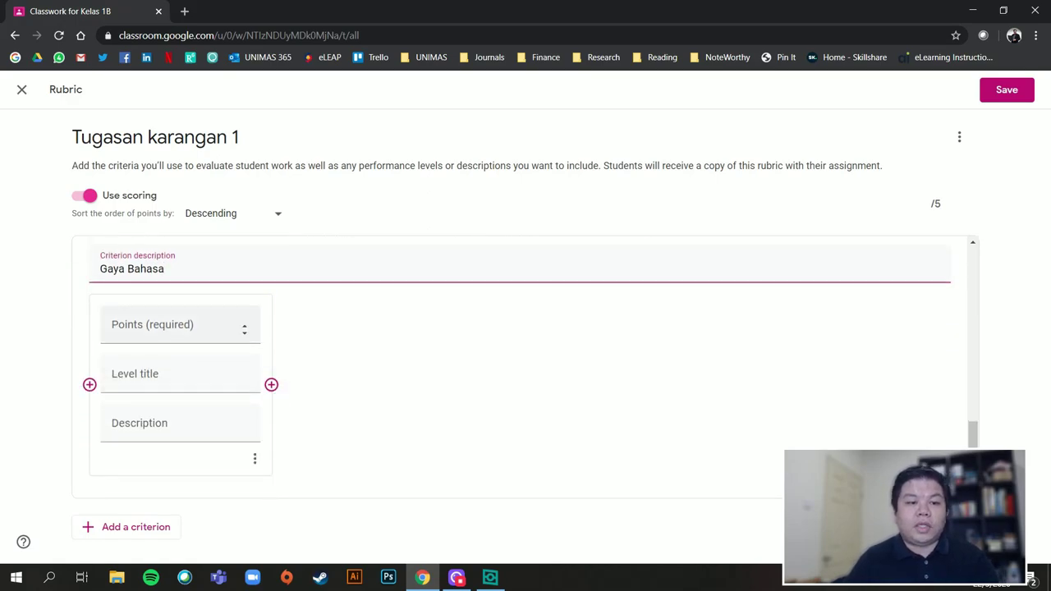
left_click(160, 325)
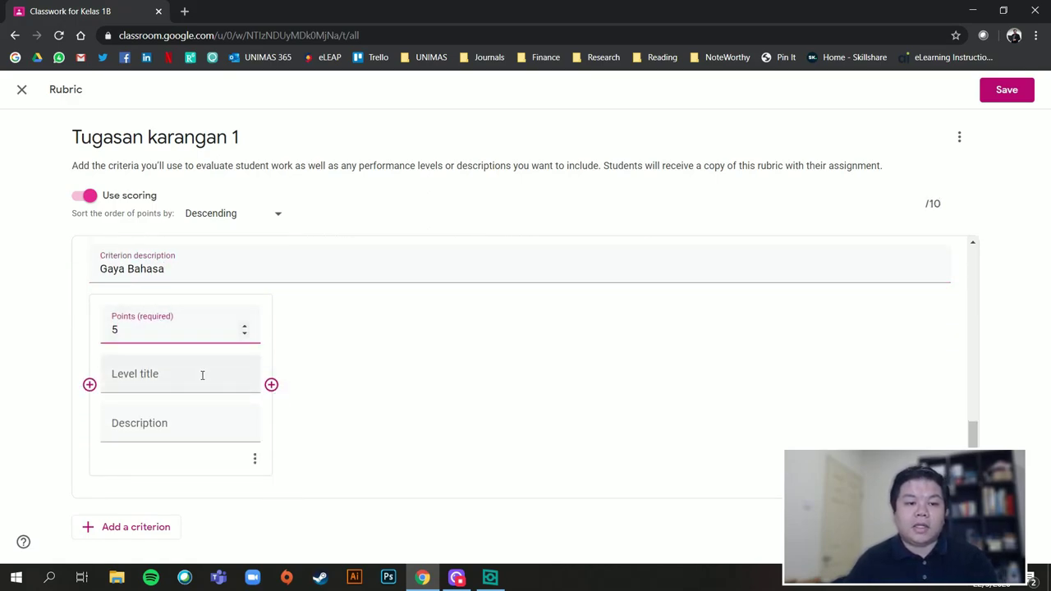
left_click(271, 384)
left_click(455, 392)
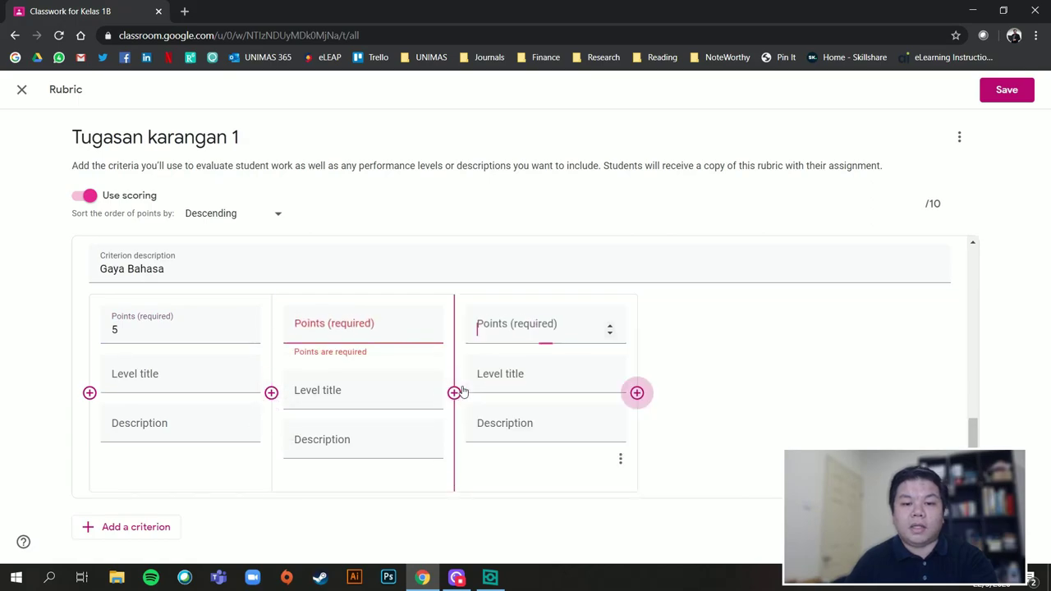
left_click(636, 392)
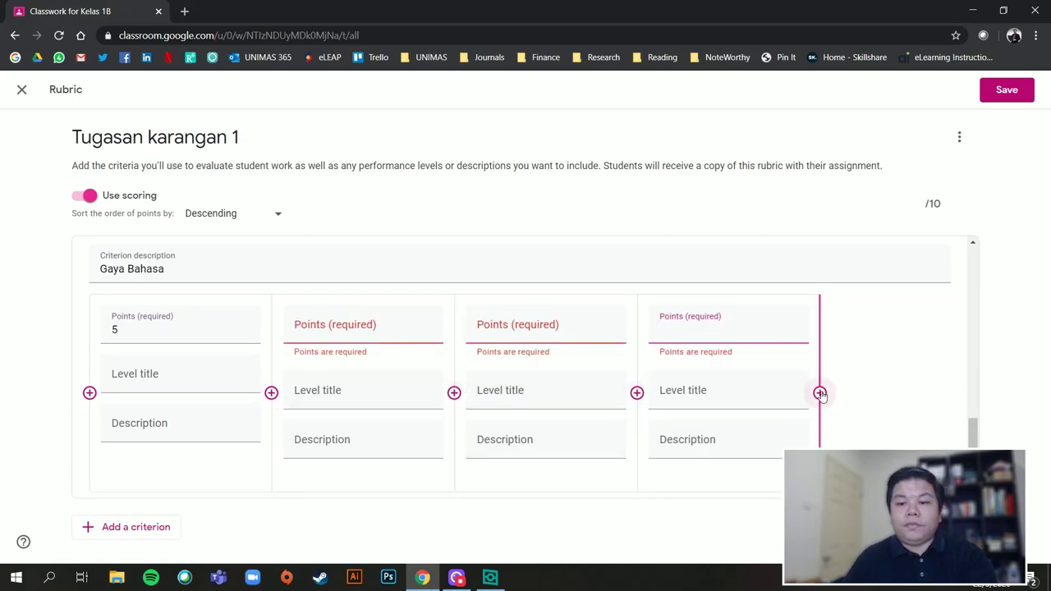
left_click(820, 394)
Step: Set the points of the four remaining Gaya Bahasa levels to 4, 3, 2 and 1
left_click(340, 329)
type("4")
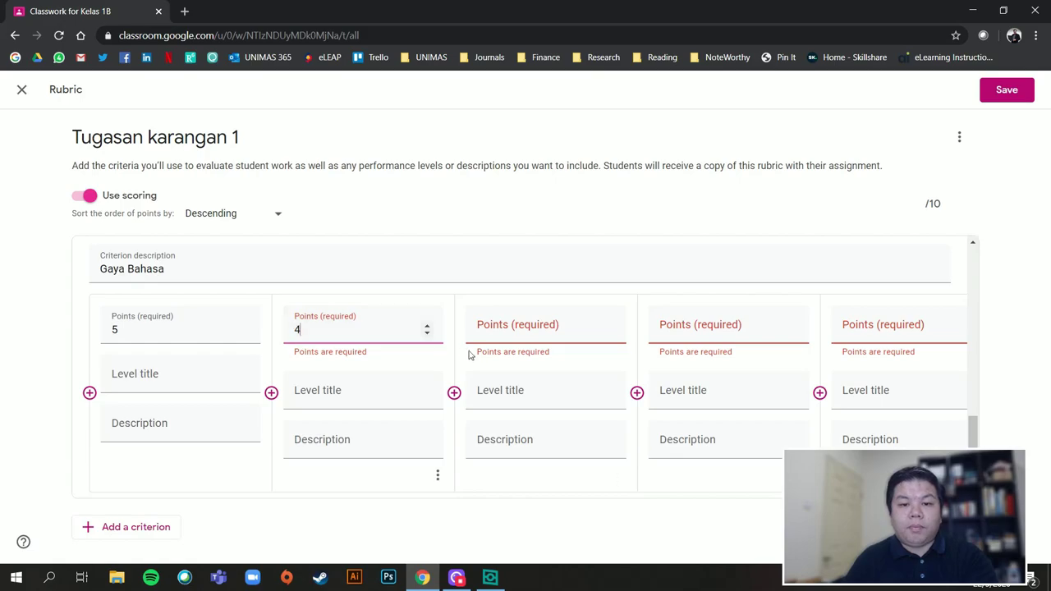
left_click(493, 328)
type("3")
left_click(733, 330)
type("2")
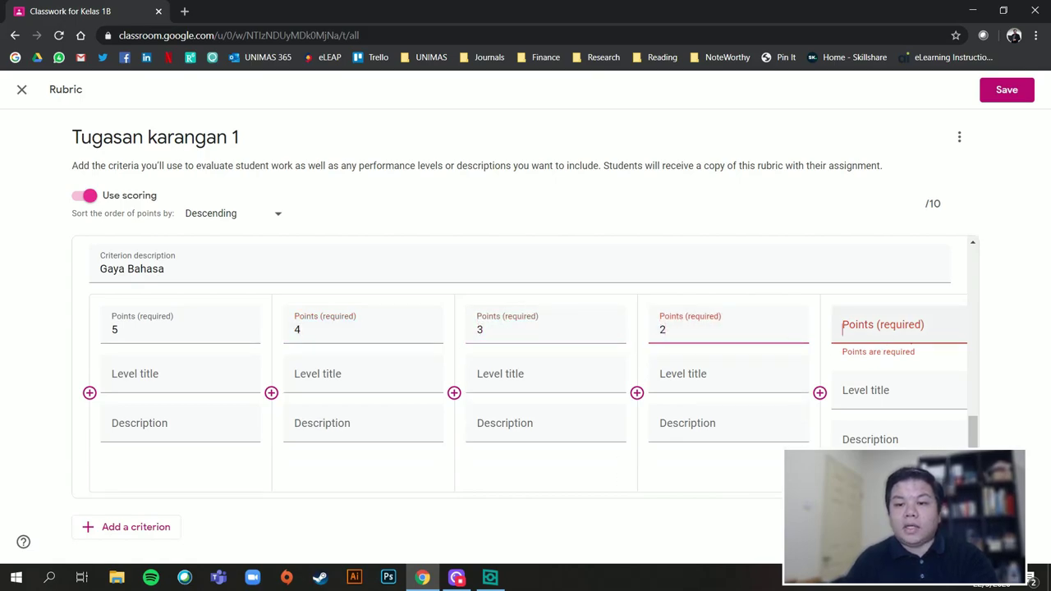
left_click(892, 329)
type("10")
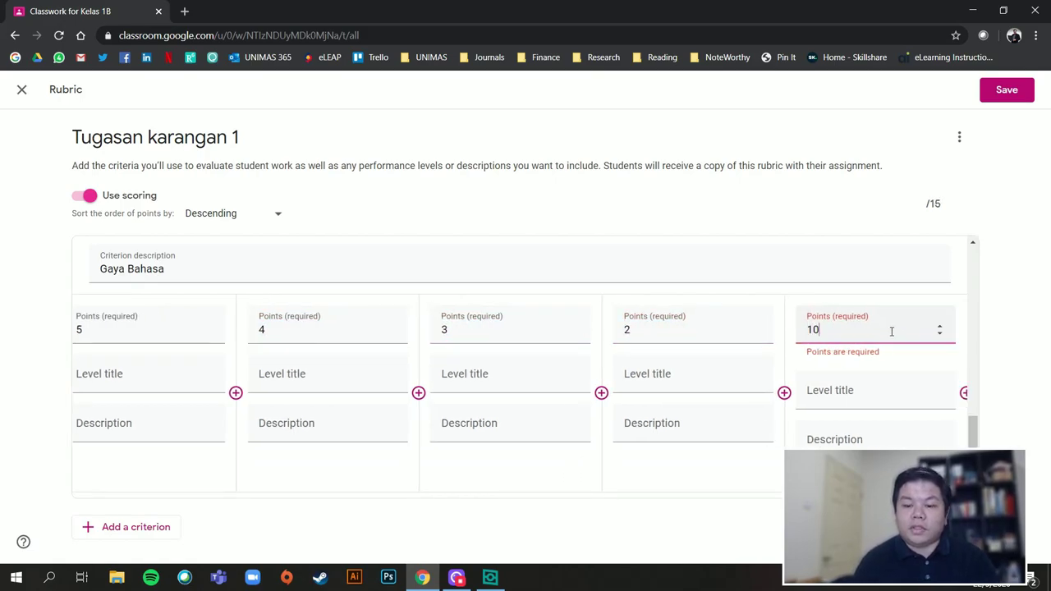
Step: Title the 5-, 4- and 3-point levels of Gaya Bahasa "Sangat baik", "baik" and "Memuaskan"
left_click(140, 371)
type("Sangat baik")
key("Tab")
left_click(312, 377)
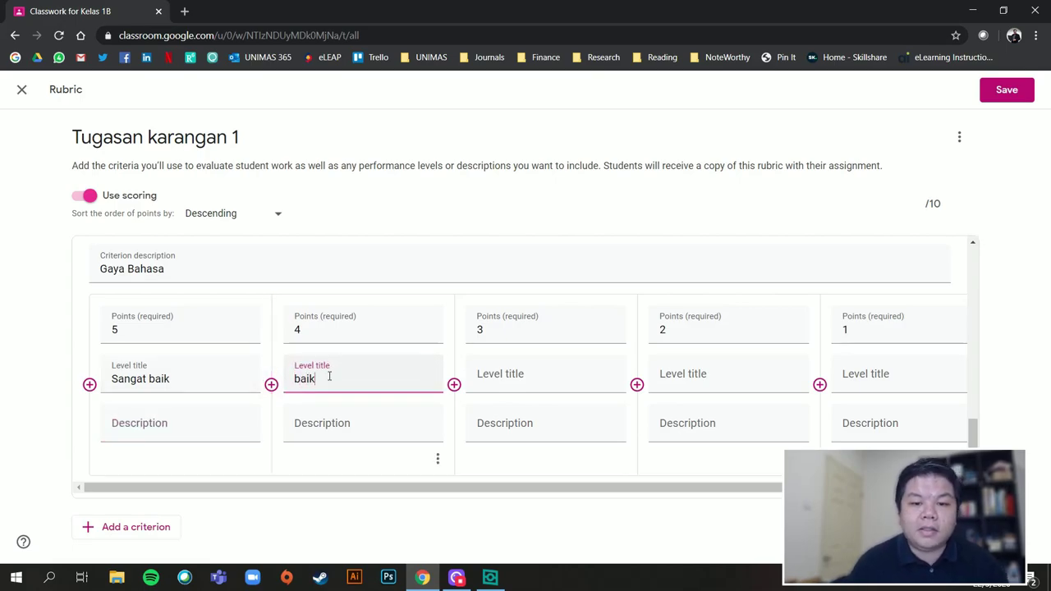
left_click(534, 382)
type("Memuaska")
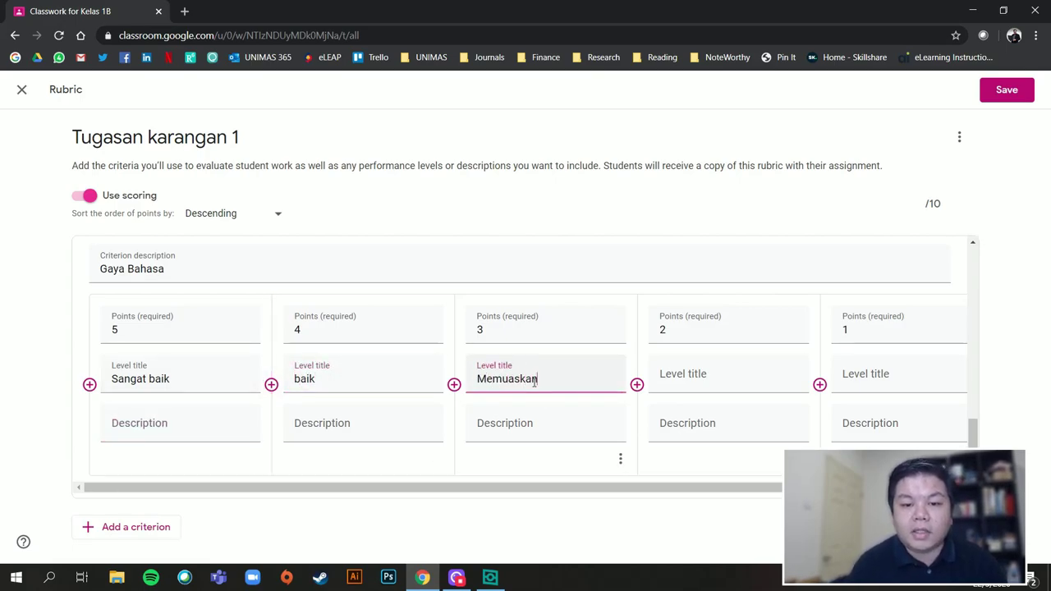
type("n")
key("Tab")
Step: Title the 2-point level of Gaya Bahasa "Lemah" and the 1-point level "Sangat lemah"
left_click(713, 373)
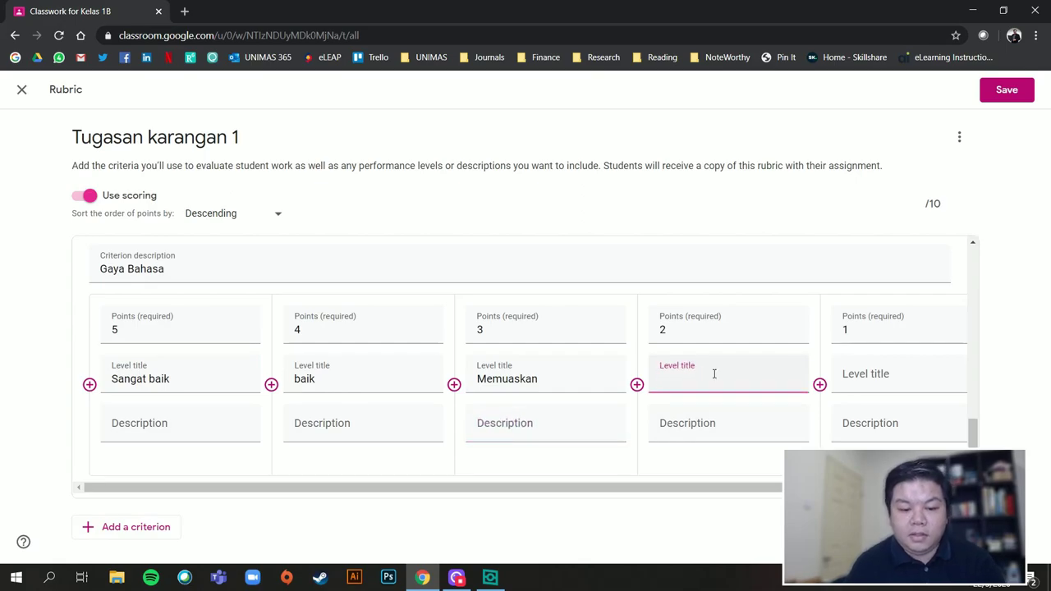
type("Lemah")
key("Tab")
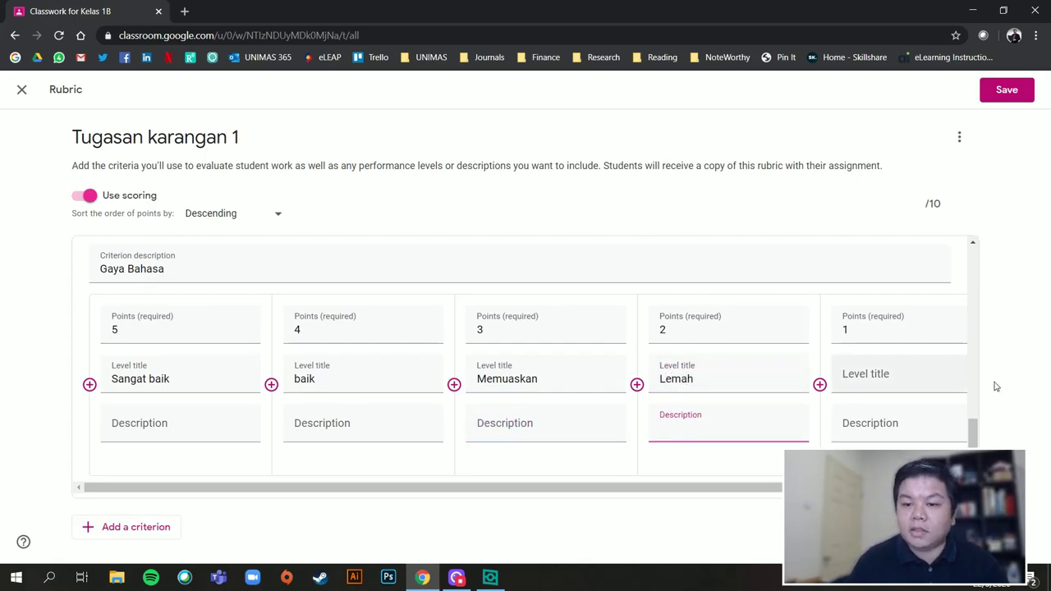
left_click(856, 376)
type("Sangat lemah")
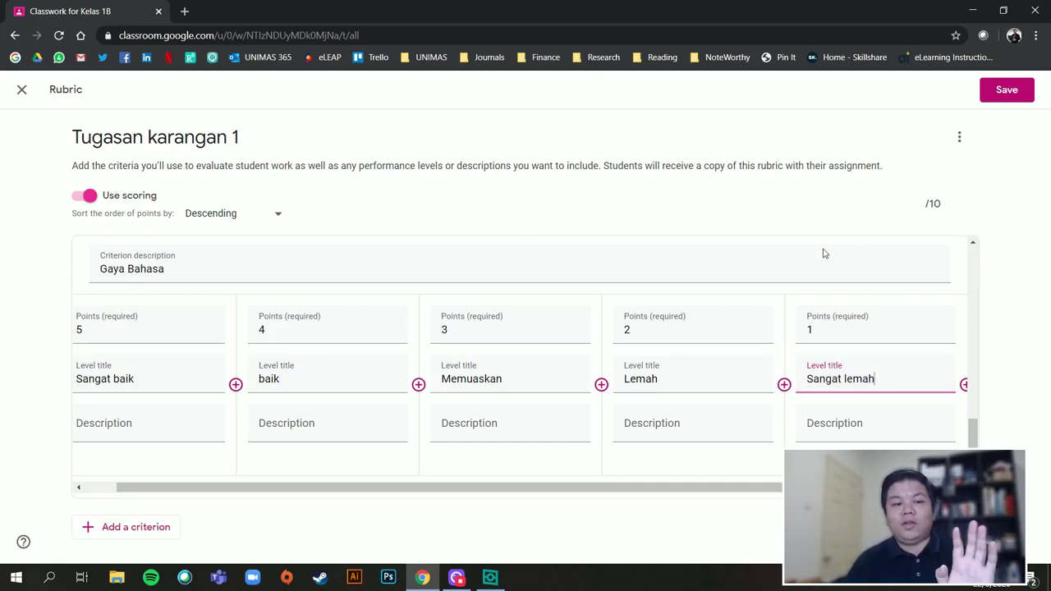
left_click_drag(973, 429, 967, 263)
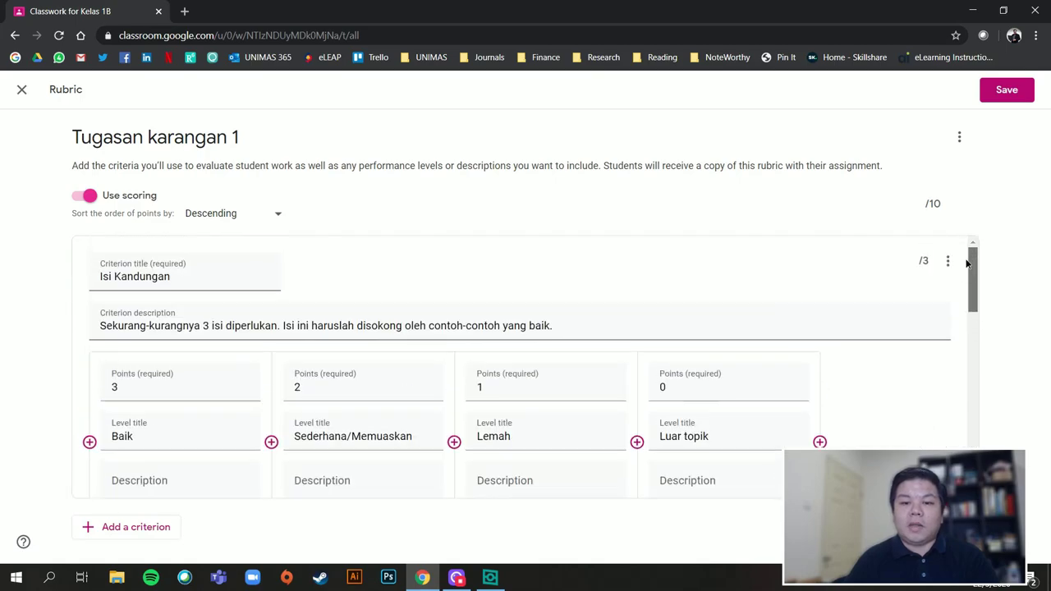
scroll(739, 344, "down", 5)
left_click_drag(423, 477, 185, 413)
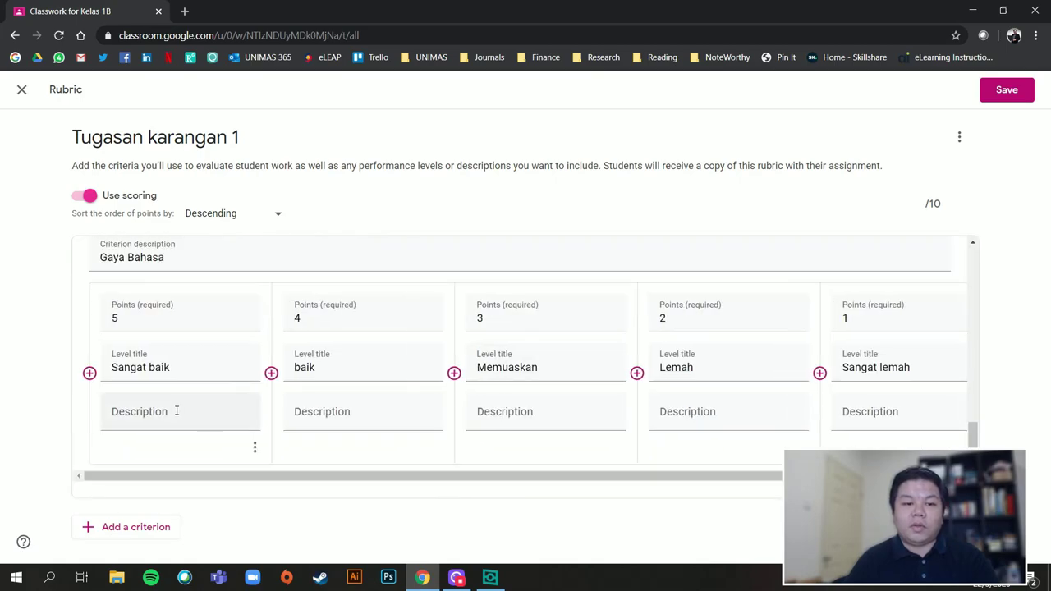
Step: Save the finished rubric and assign "Tugasan karangan 1" to all students of Kelas 1B
scroll(706, 391, "up", 5)
scroll(805, 344, "up", 1)
left_click(1003, 91)
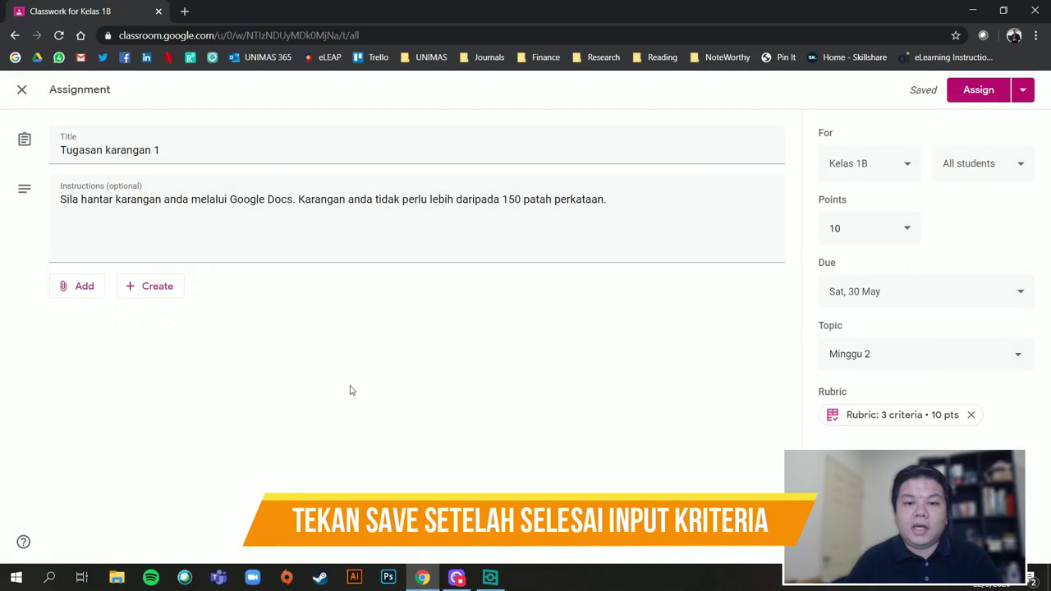
left_click(981, 94)
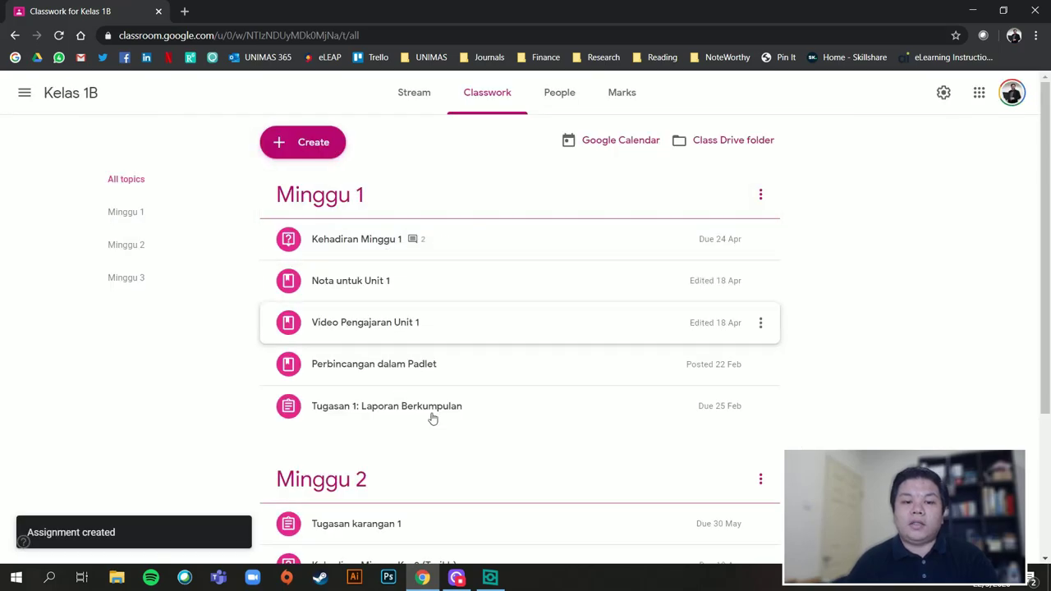
Step: Expand "Tugasan karangan 1" under Minggu 2 in the classwork list and view its attached rubric
scroll(452, 437, "down", 3)
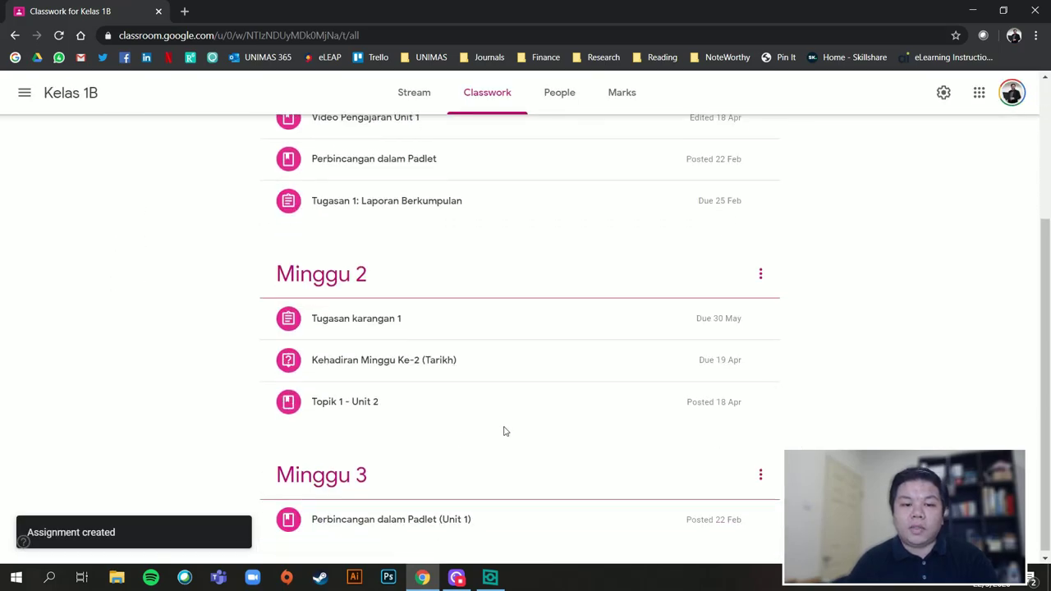
left_click(374, 321)
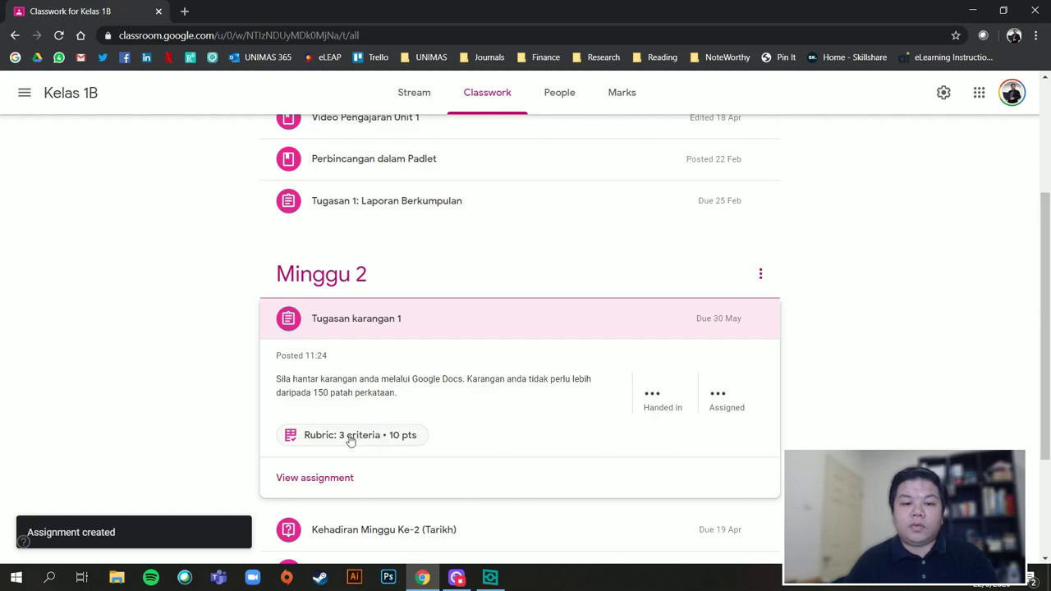
left_click(367, 437)
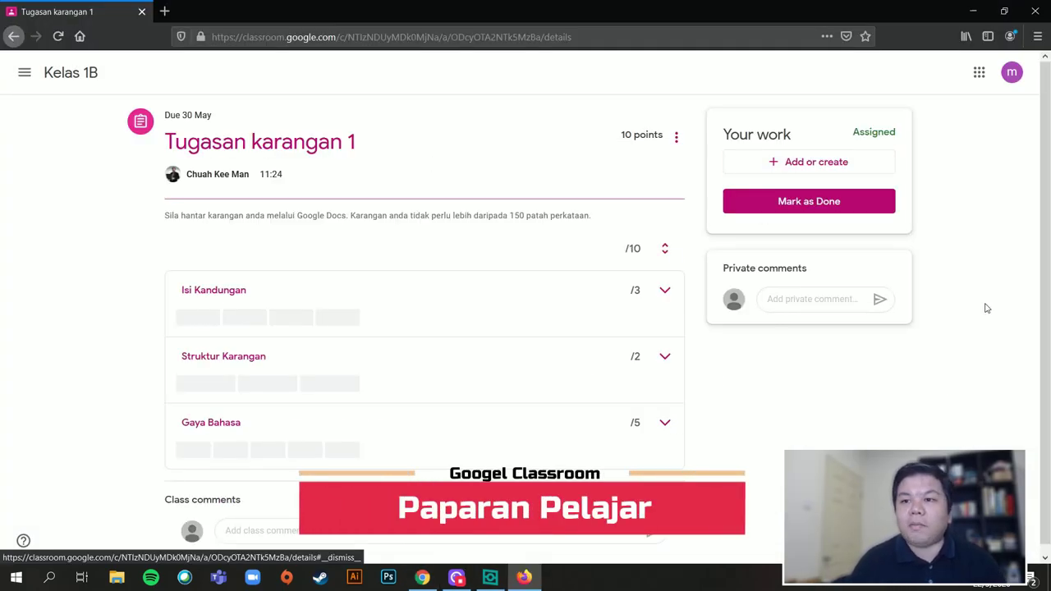
Step: Examine the rubric in the student's view of the assignment, expanding the Isi Kandungan and Struktur Karangan criteria to read their levels
scroll(499, 320, "down", 1)
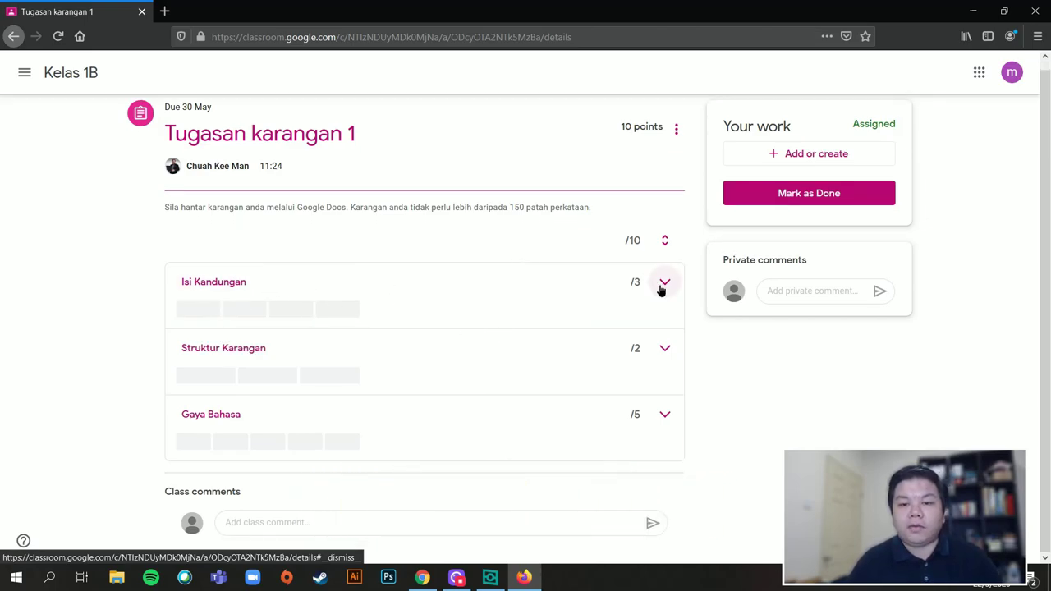
left_click(661, 289)
left_click(664, 284)
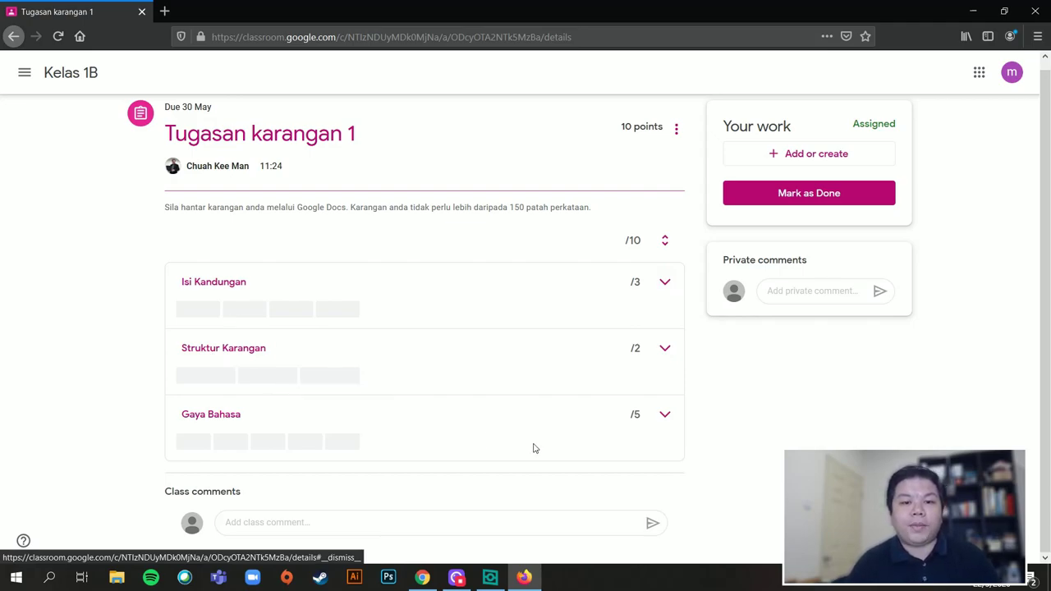
scroll(509, 207, "up", 1)
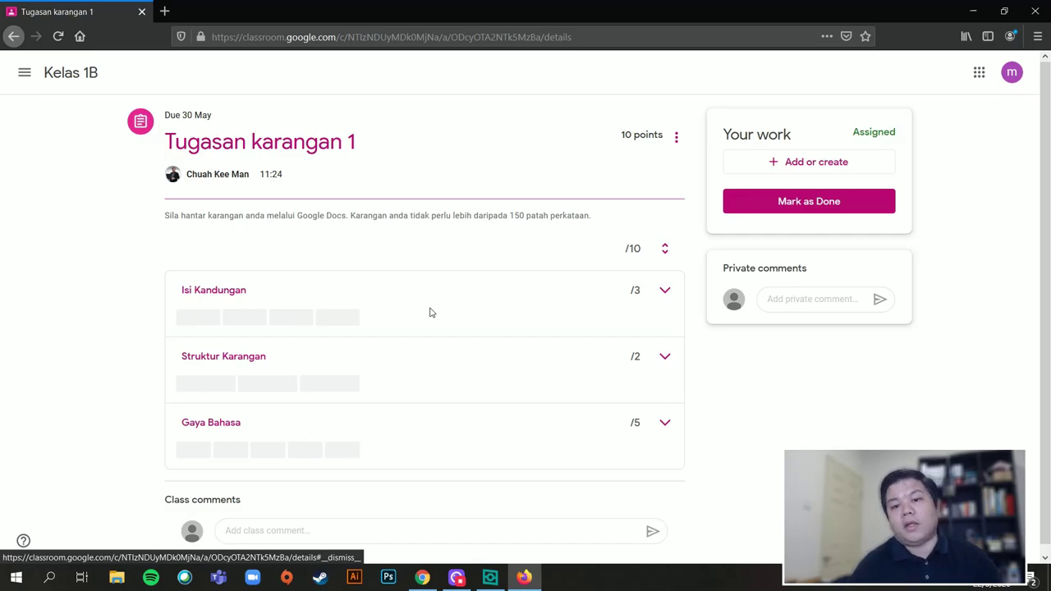
left_click(664, 290)
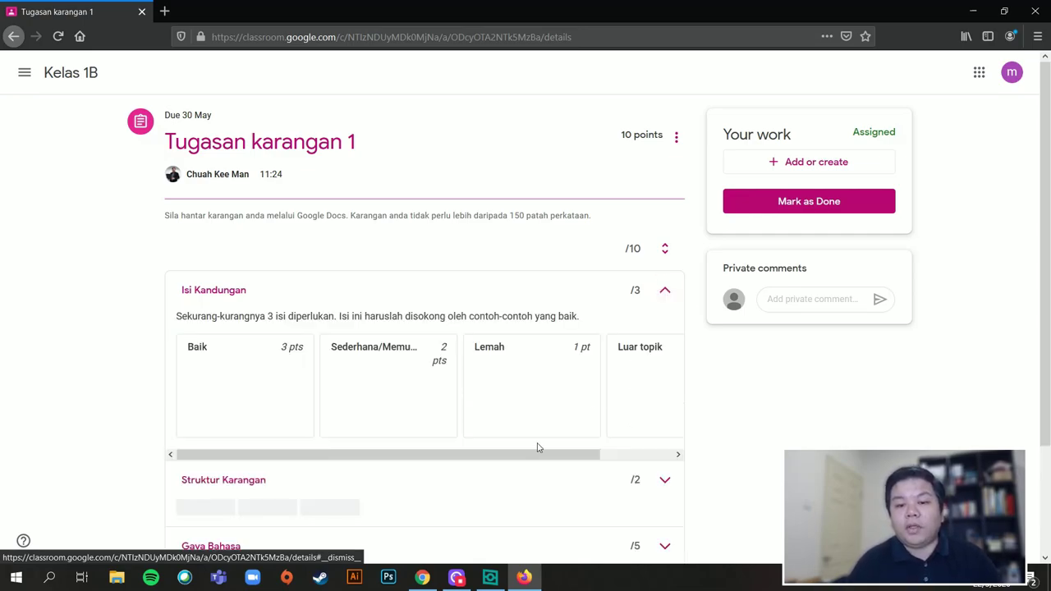
left_click_drag(583, 456, 662, 457)
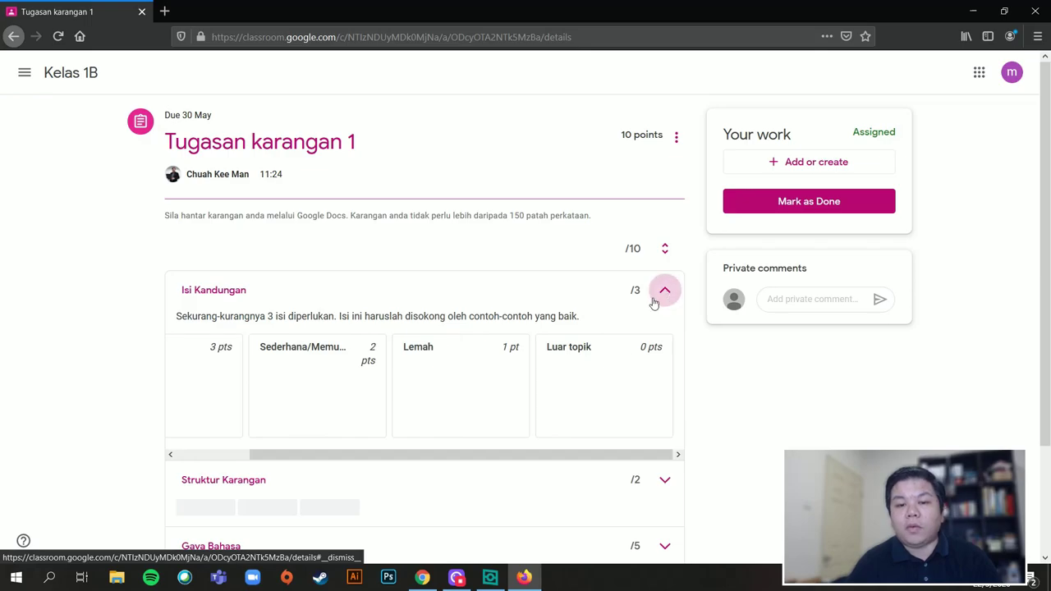
left_click(664, 291)
left_click(664, 356)
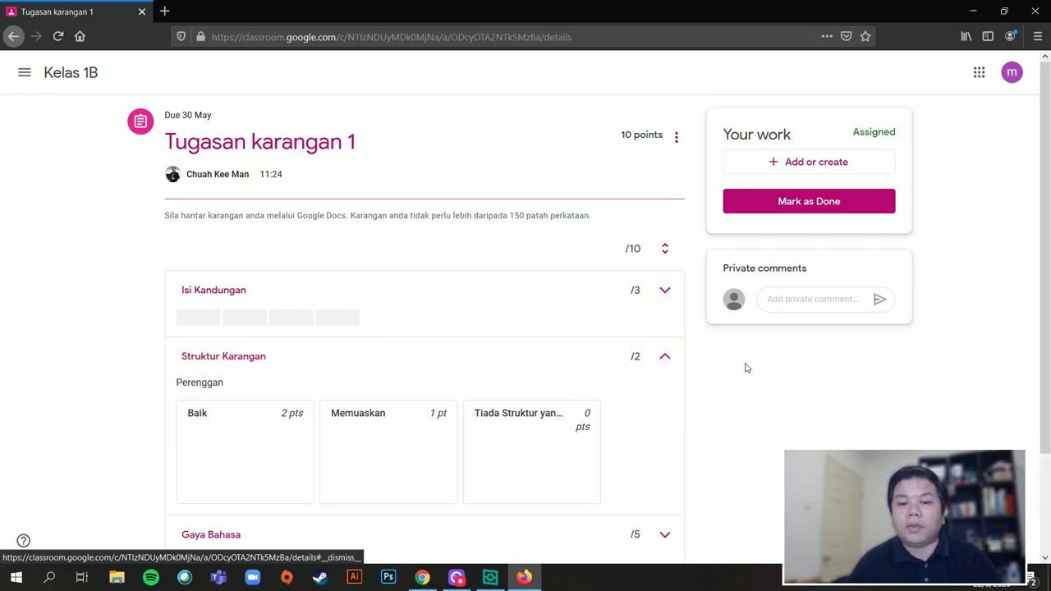
left_click(670, 359)
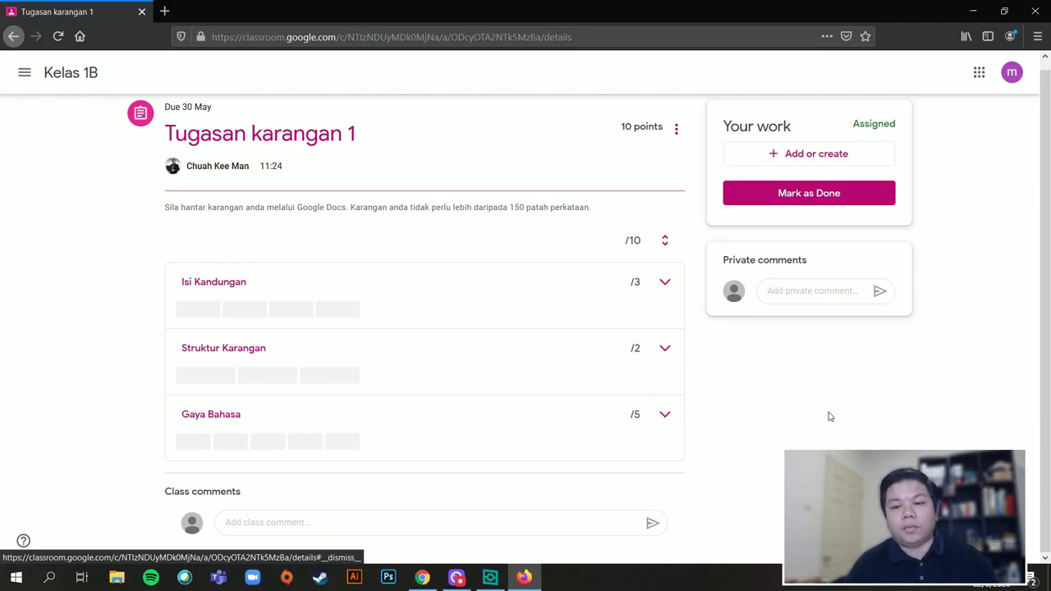
scroll(829, 416, "up", 1)
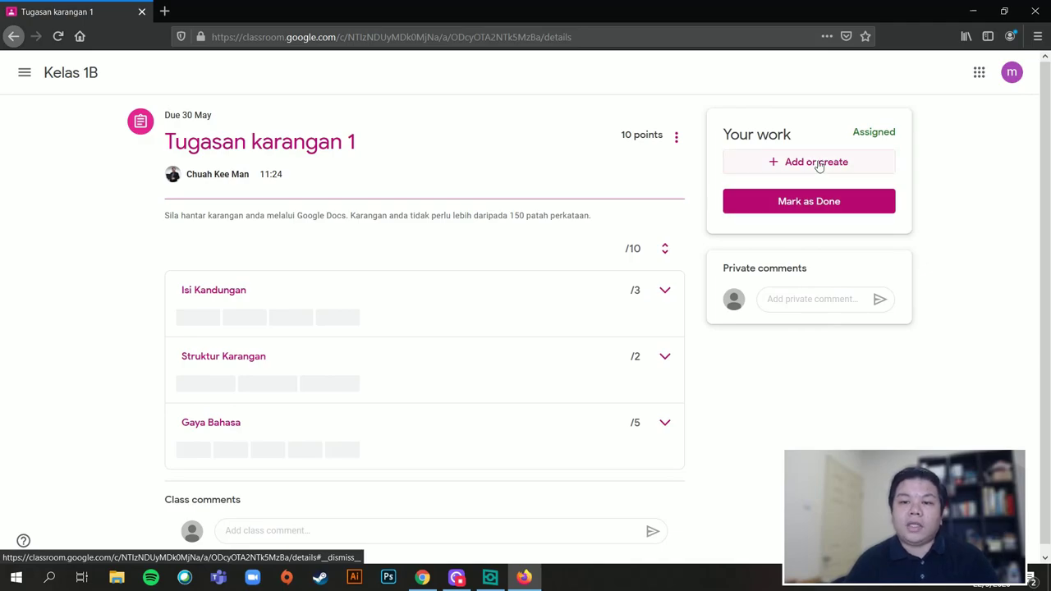
Step: Check the options for adding work as the student, and mark the assignment as done without an attachment
left_click(818, 166)
left_click(801, 194)
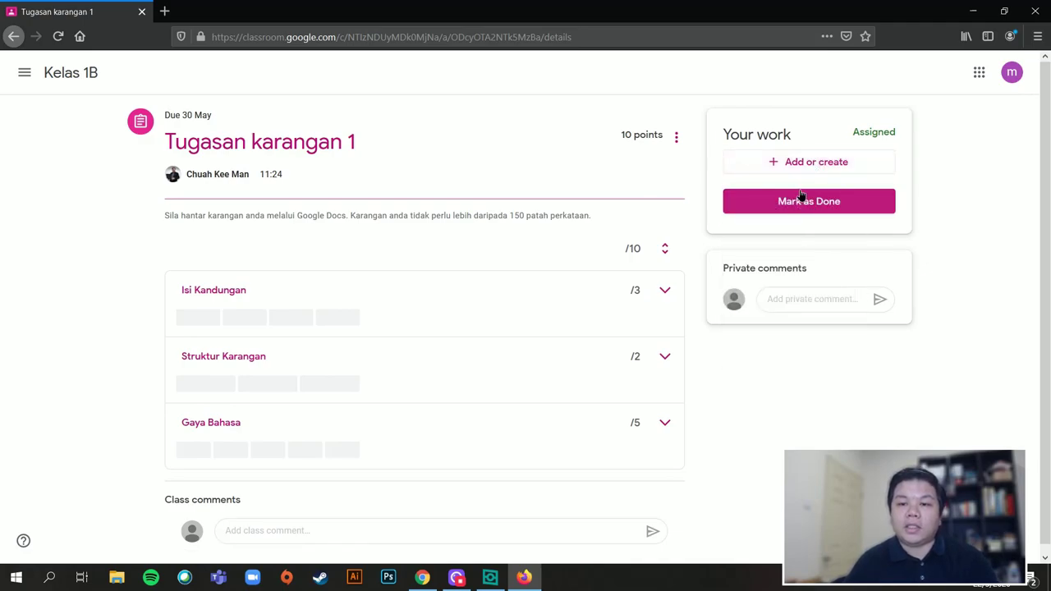
left_click(801, 200)
left_click(582, 351)
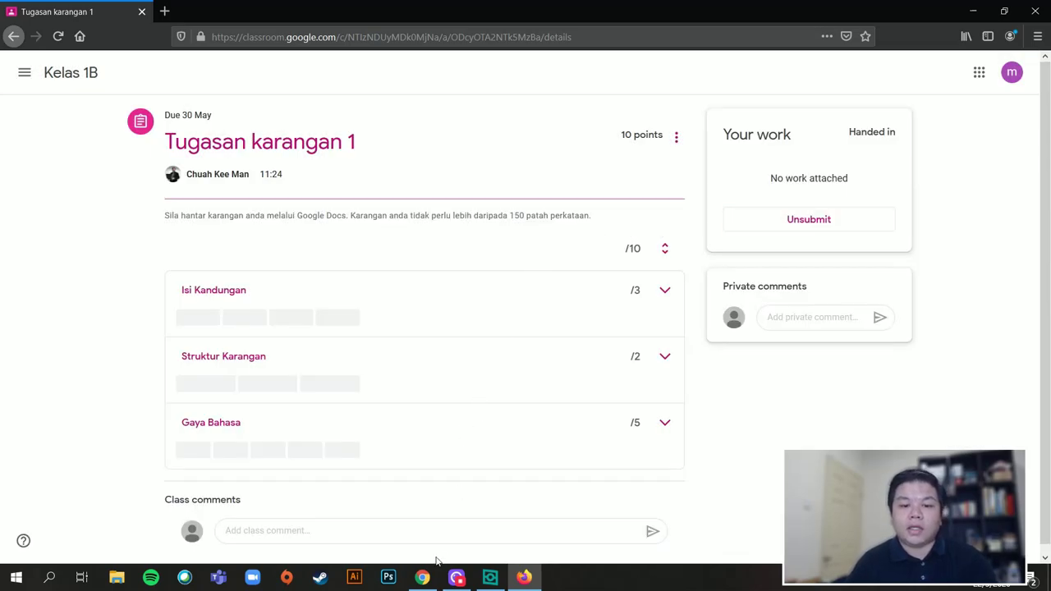
Step: Switch to the teacher's Chrome window, open the student's submission and rate Isi Kandungan at the 2-point level
left_click(422, 577)
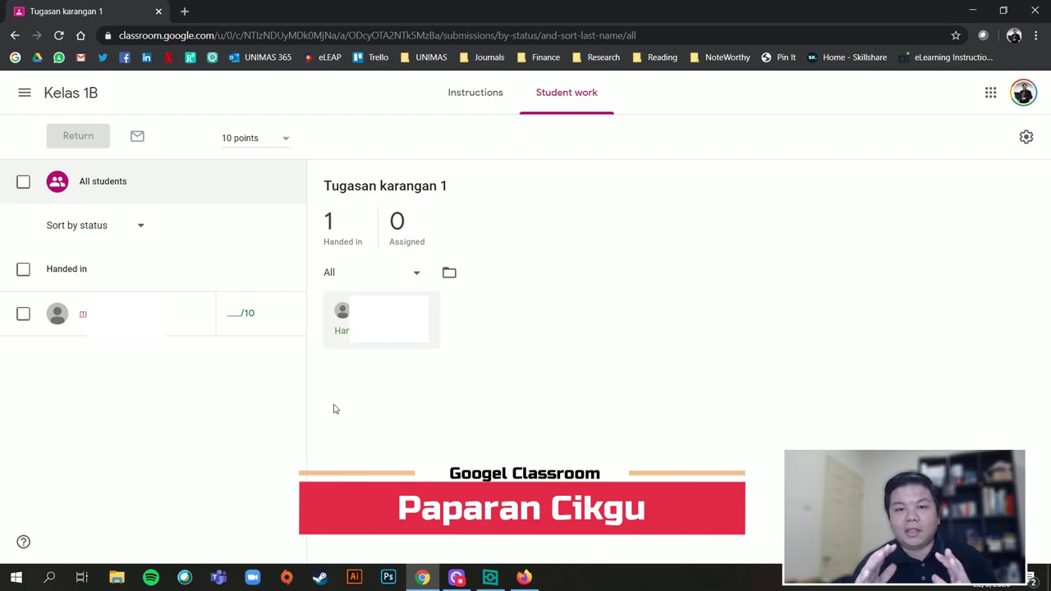
left_click(301, 346)
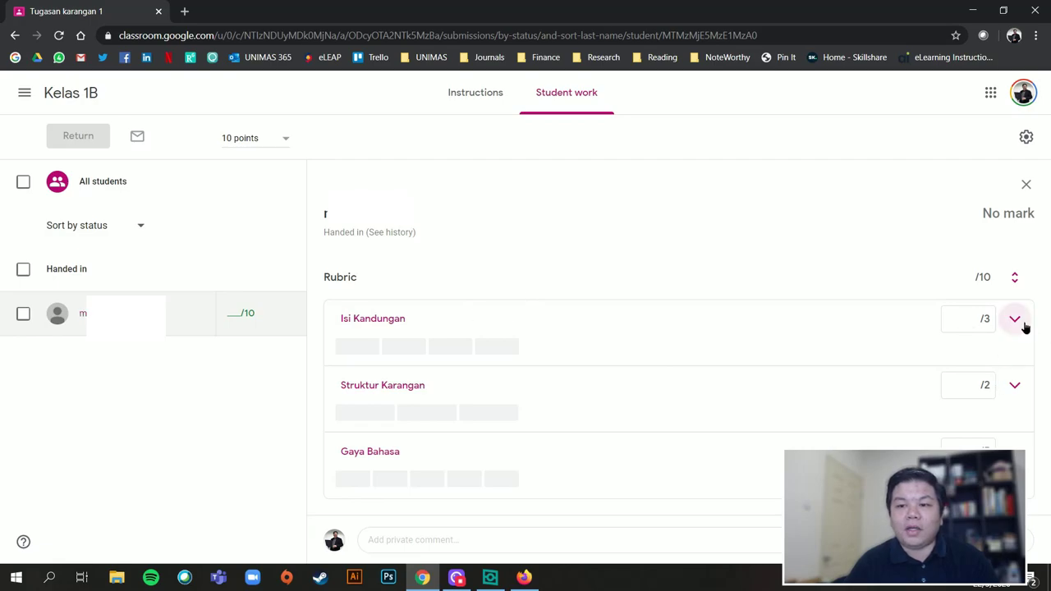
left_click(1024, 325)
scroll(777, 362, "down", 2)
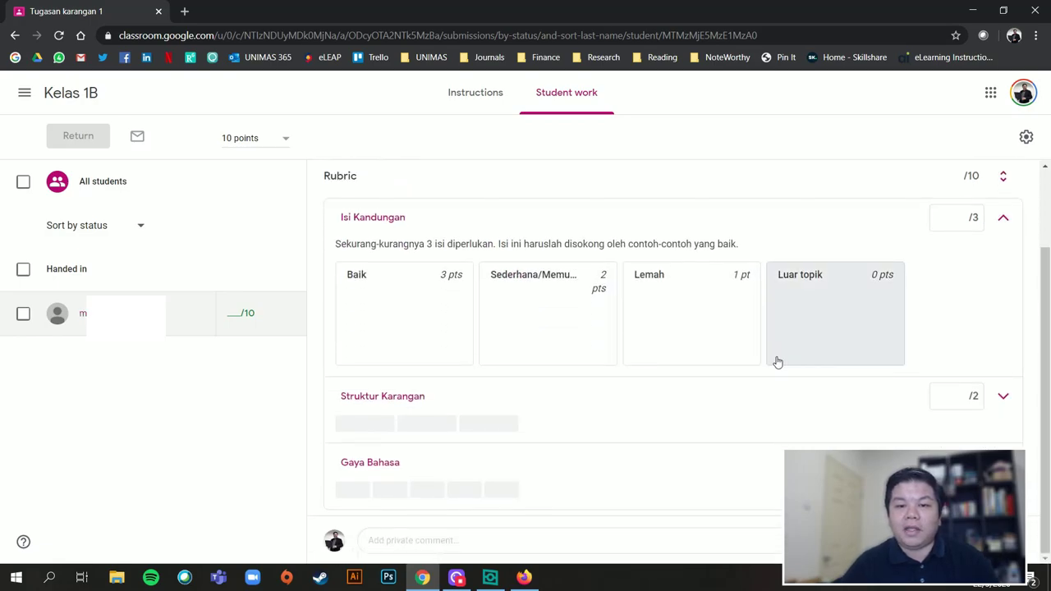
left_click(544, 328)
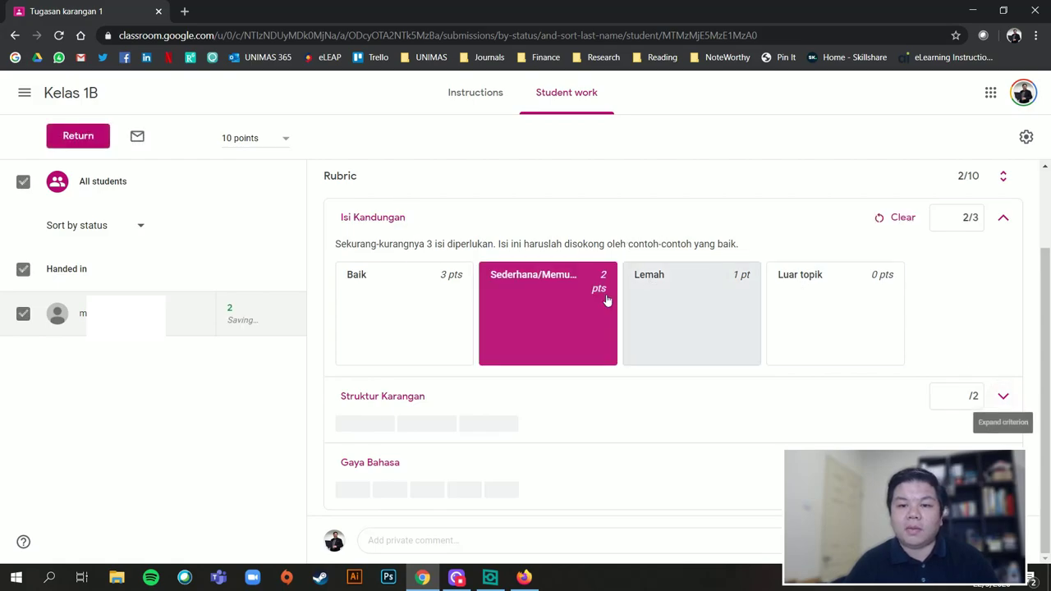
Step: Rate Struktur Karangan as Memuaskan with 1 point and Gaya Bahasa as baik with 4 points
left_click(1002, 397)
left_click(569, 352)
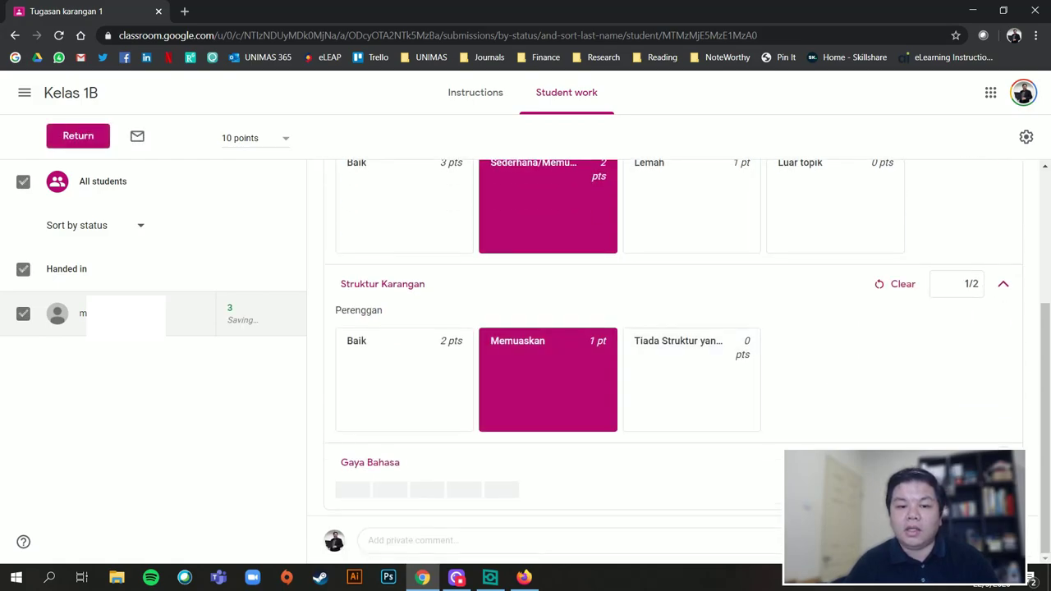
left_click(582, 407)
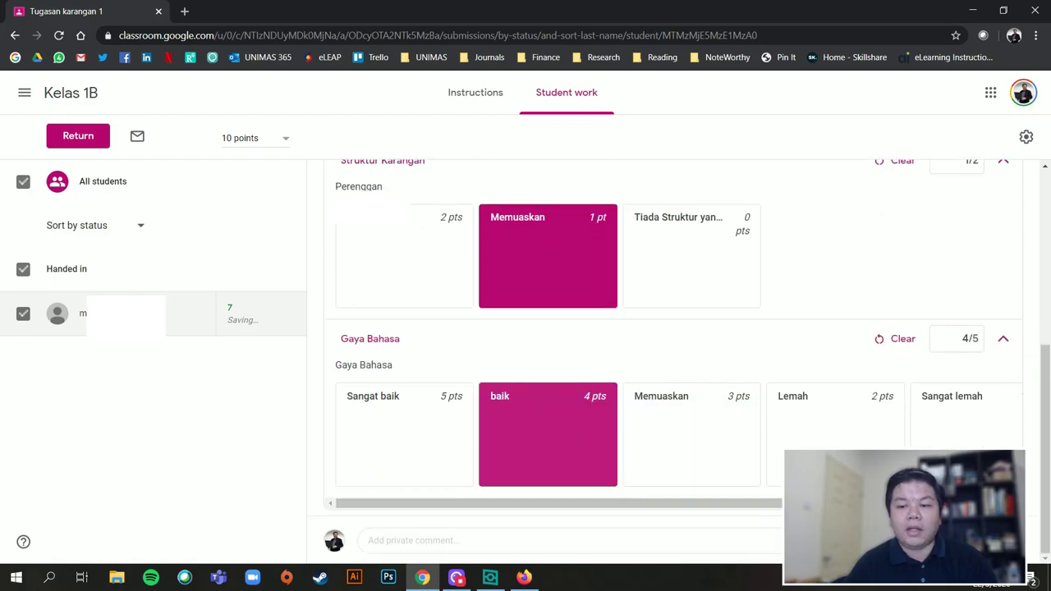
Step: Post the private comment "Bagus" on the student's submission
scroll(1013, 427, "up", 5)
scroll(828, 335, "down", 4)
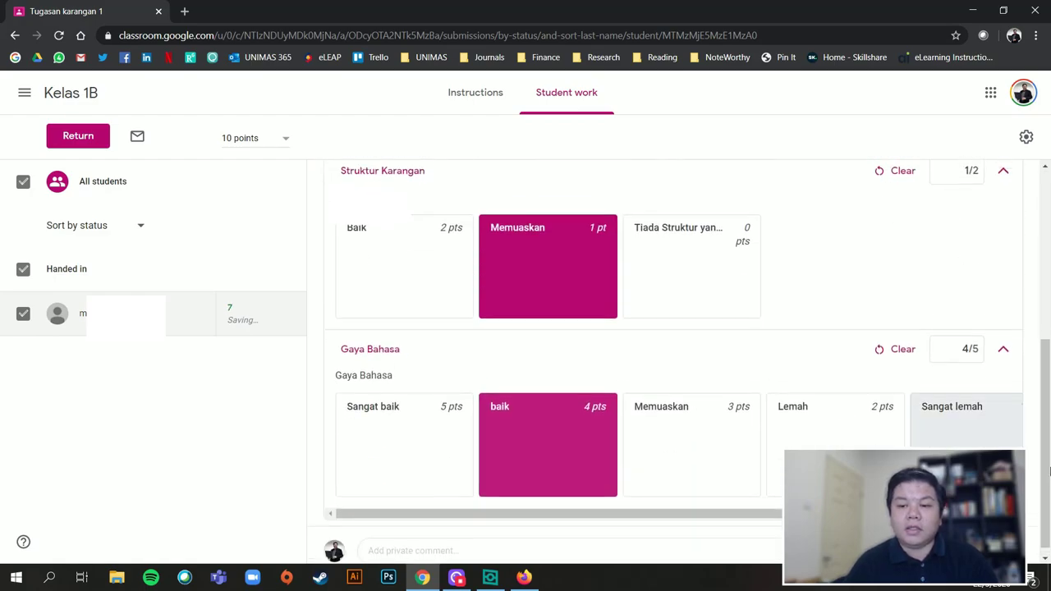
left_click(579, 540)
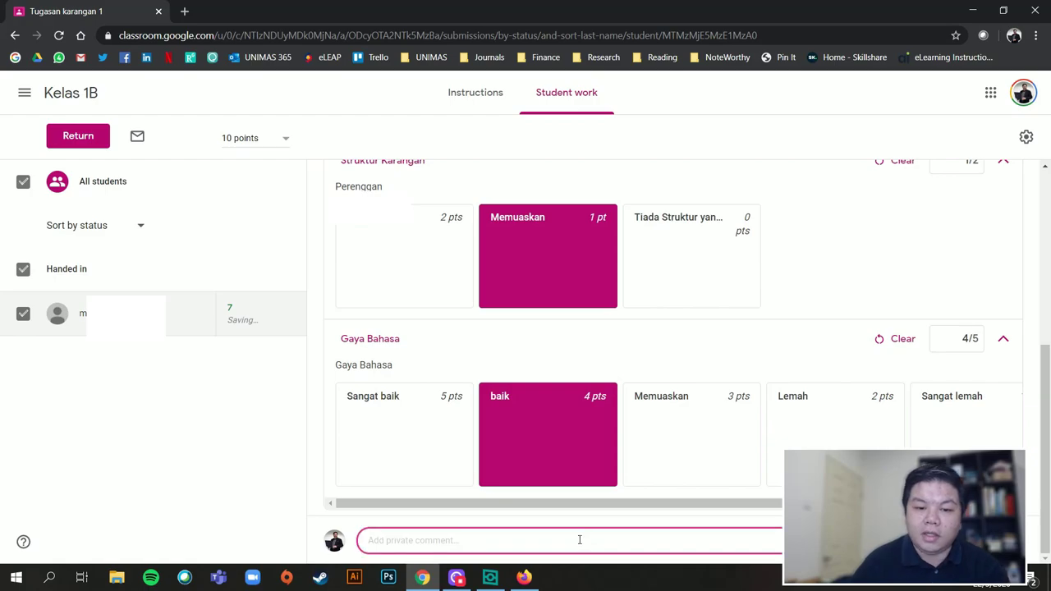
type("Bagus")
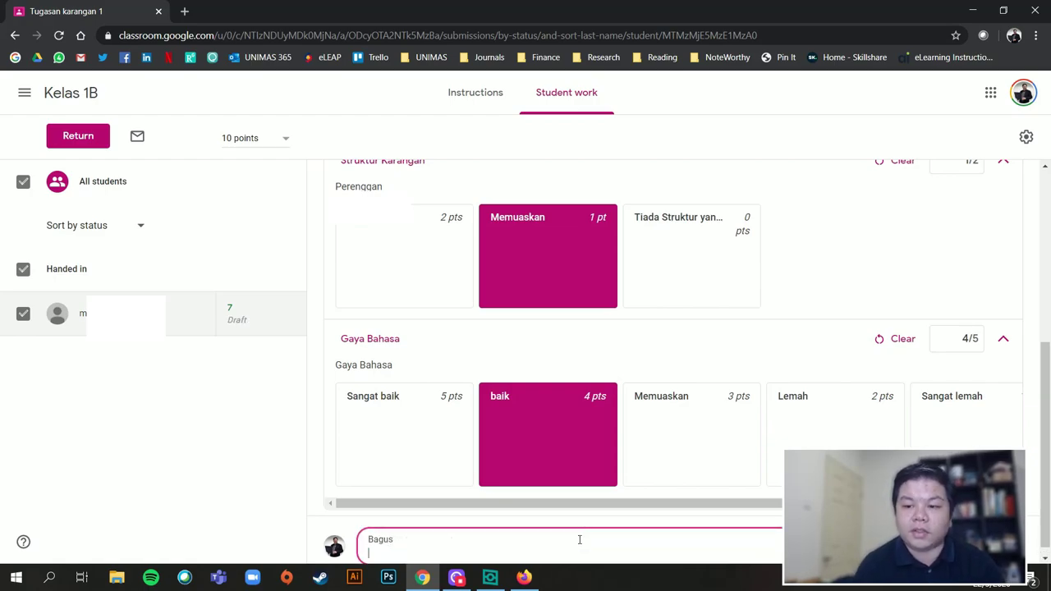
Step: Check the submission's return status and return the marked work to the student
left_click_drag(993, 213, 1029, 240)
left_click(911, 231)
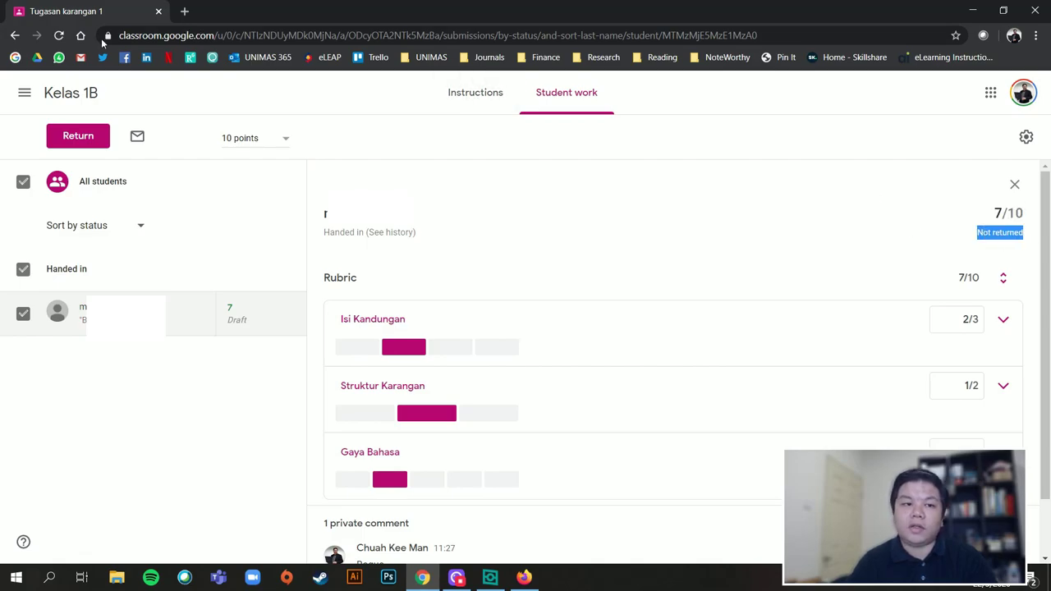
left_click(88, 137)
left_click(657, 384)
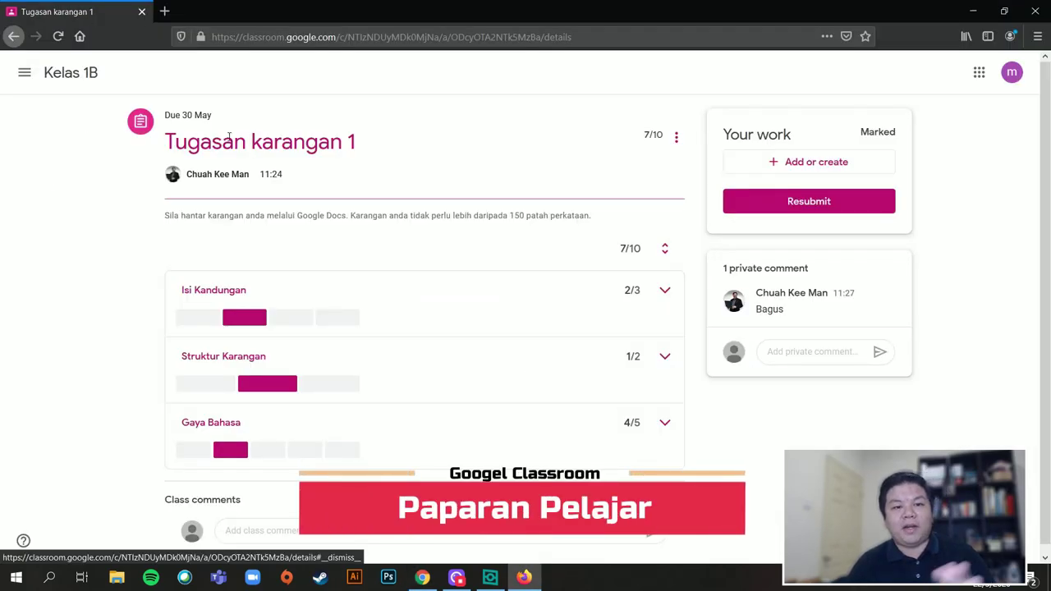
Step: Examine the returned rubric marks in the student's view, expanding the criteria to see the selected levels
scroll(244, 289, "down", 1)
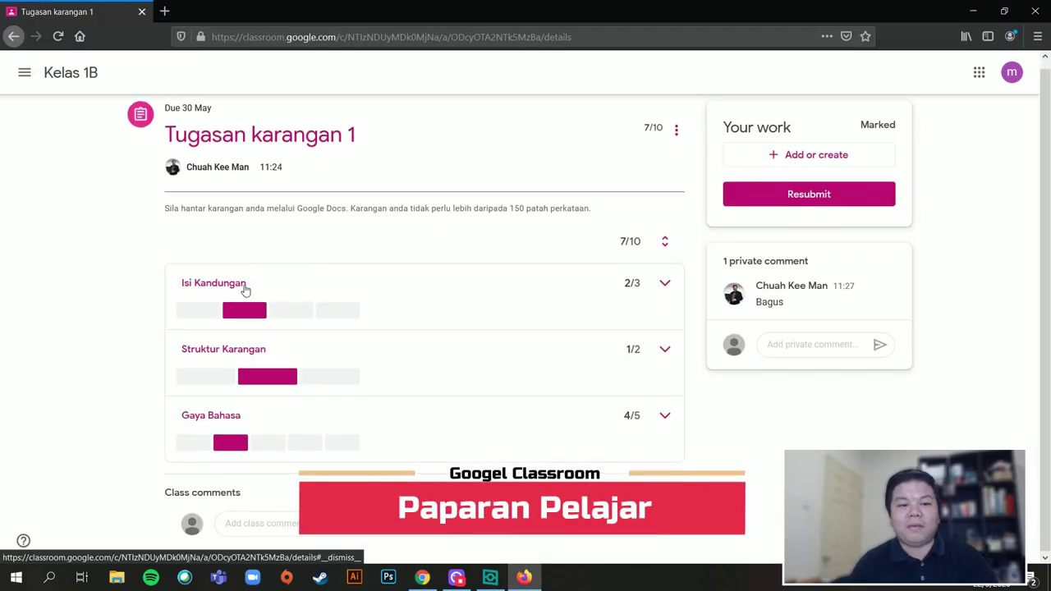
left_click(666, 284)
left_click(530, 317)
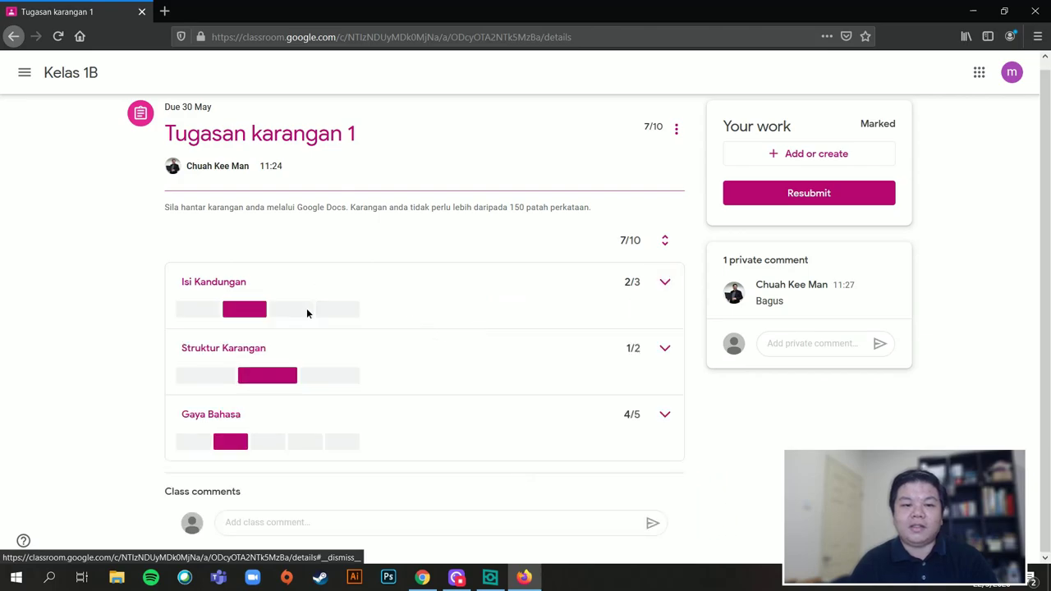
left_click(664, 349)
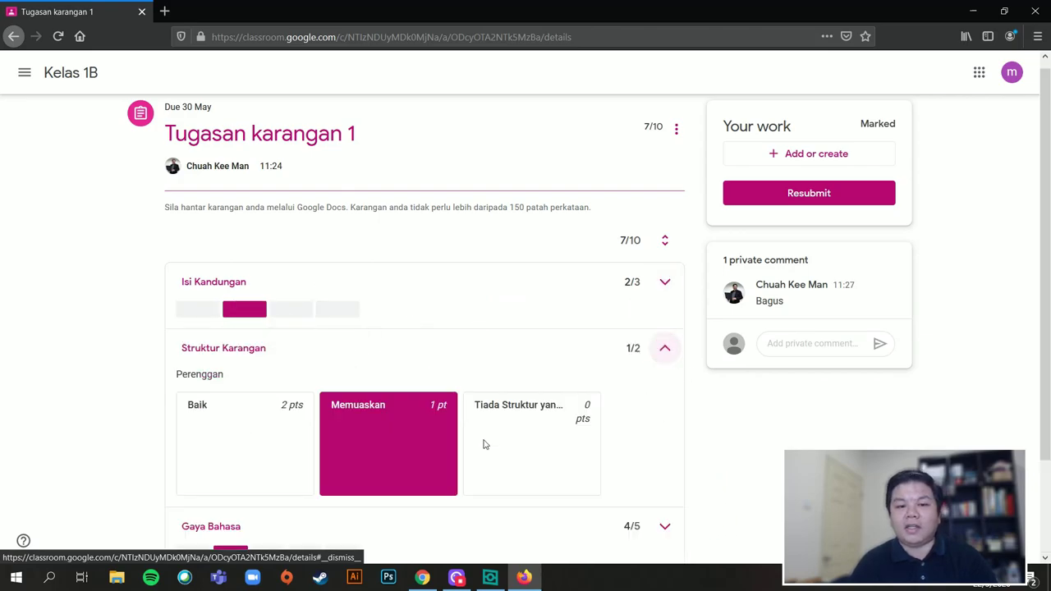
scroll(638, 485, "down", 3)
scroll(609, 332, "up", 3)
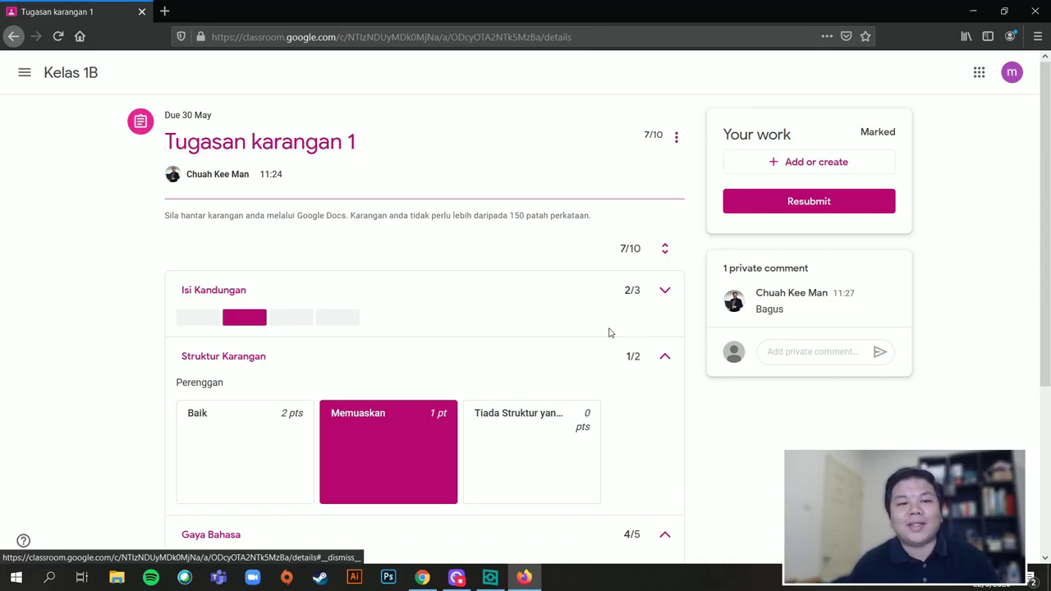
scroll(558, 363, "down", 3)
scroll(338, 279, "up", 3)
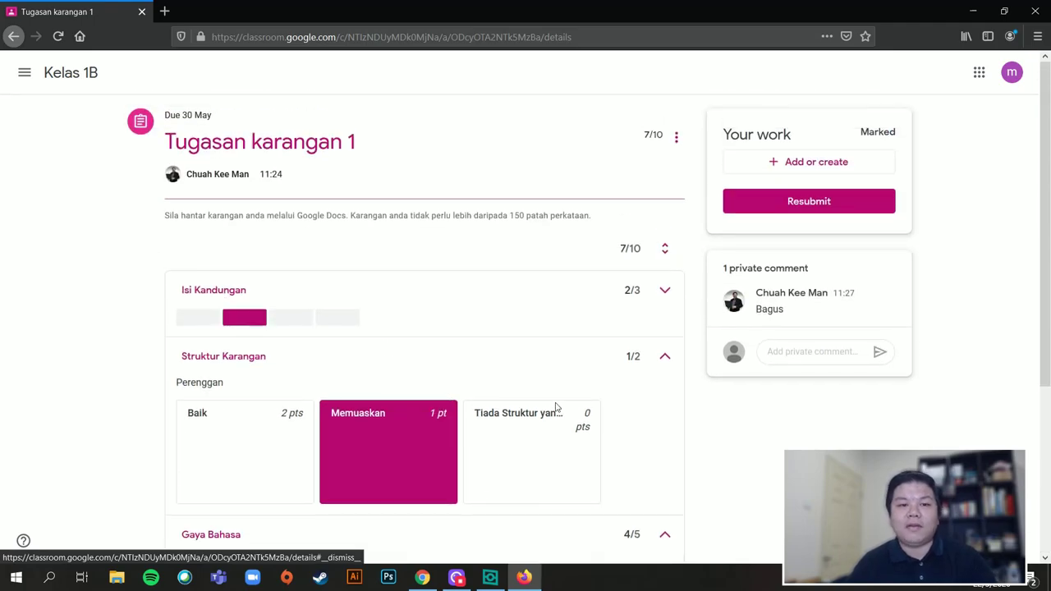